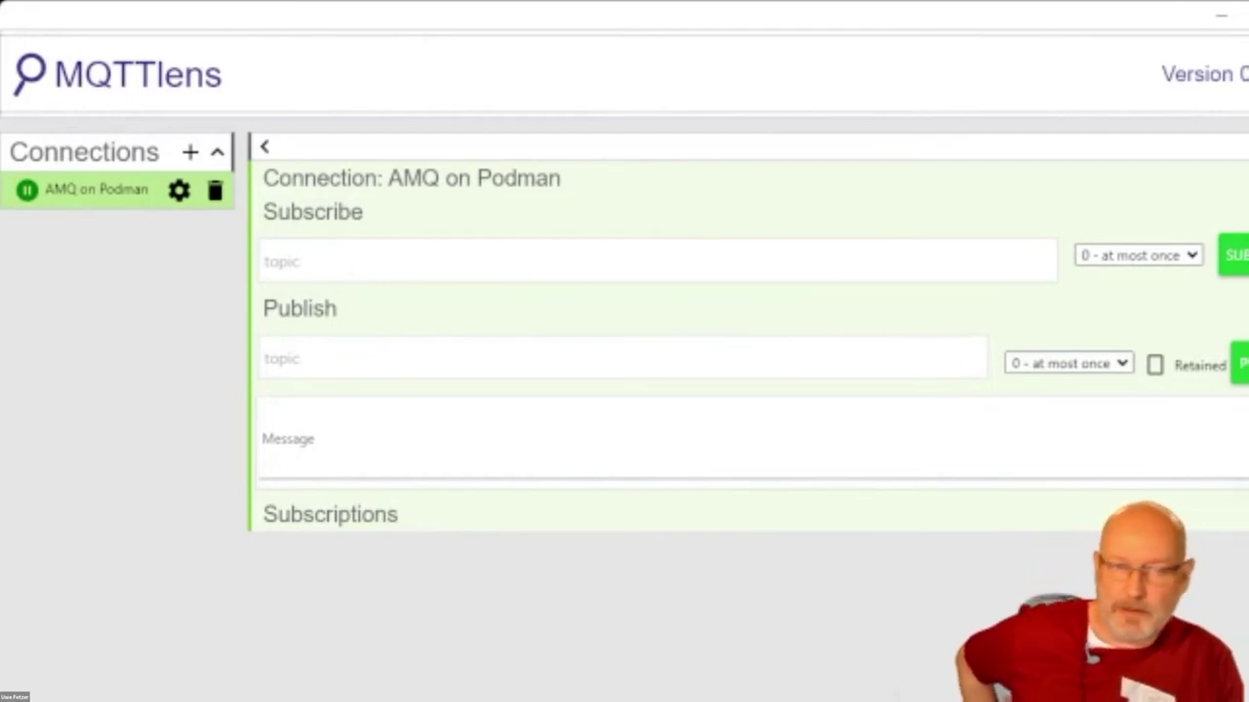
Step: Set the publish topic to testEvent and enter "Testmesage" as the message on the AMQ on Podman connection
left_click(310, 261)
left_click(351, 365)
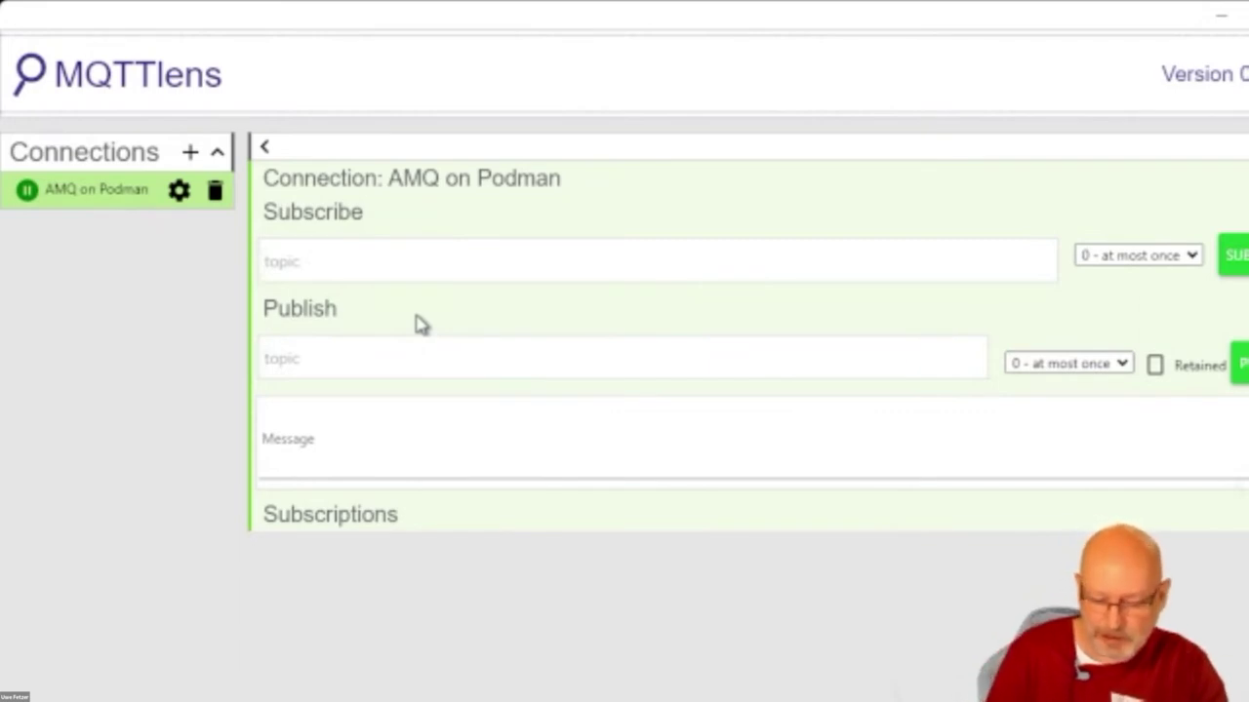
type("te")
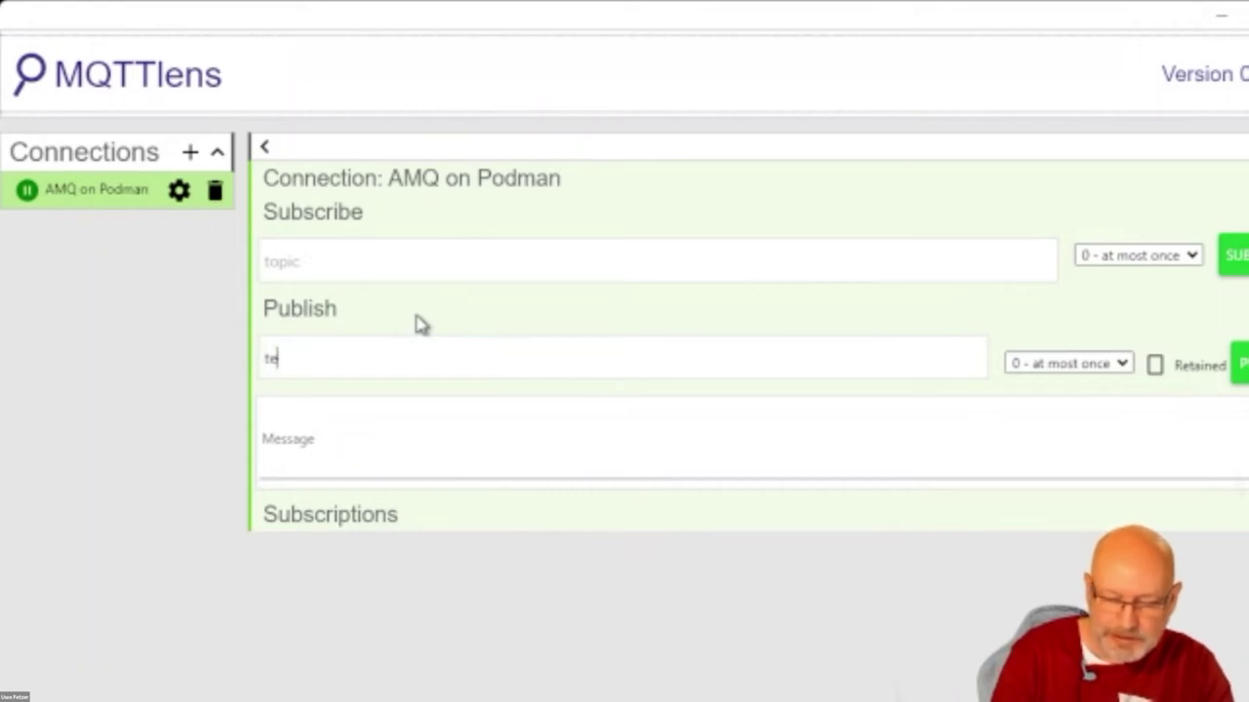
type("stEvent")
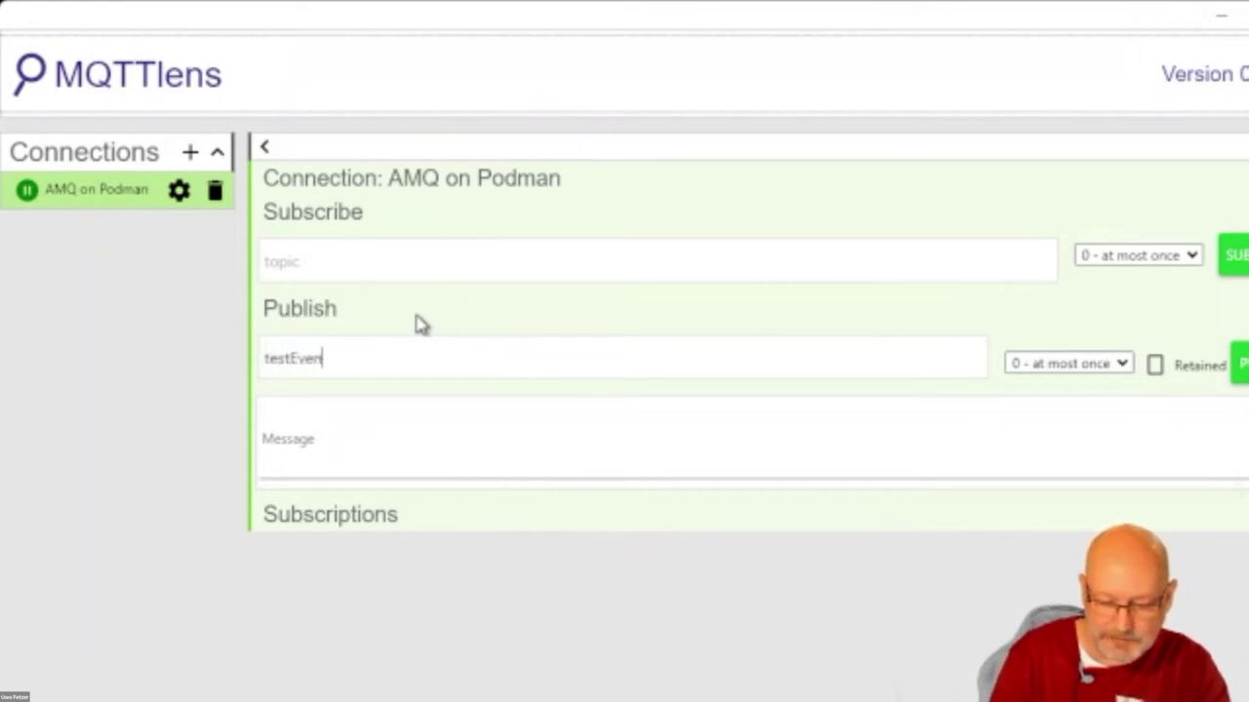
key("Tab")
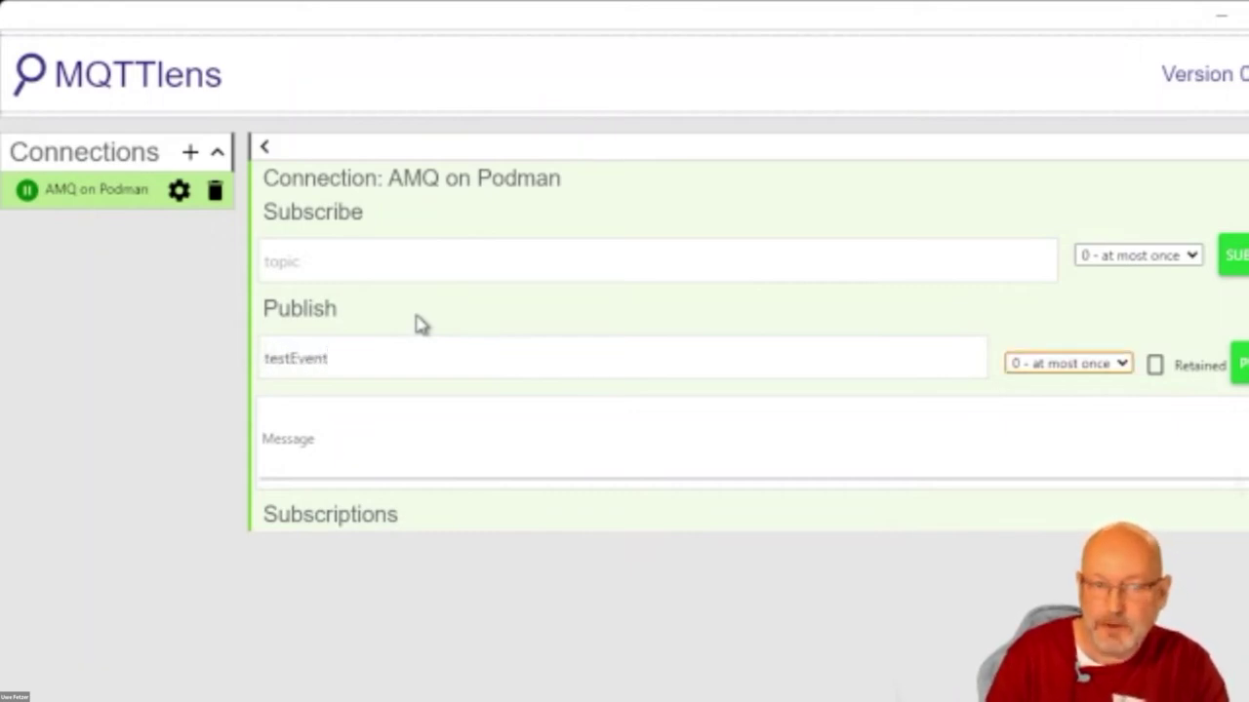
left_click(385, 451)
type("Testmesage")
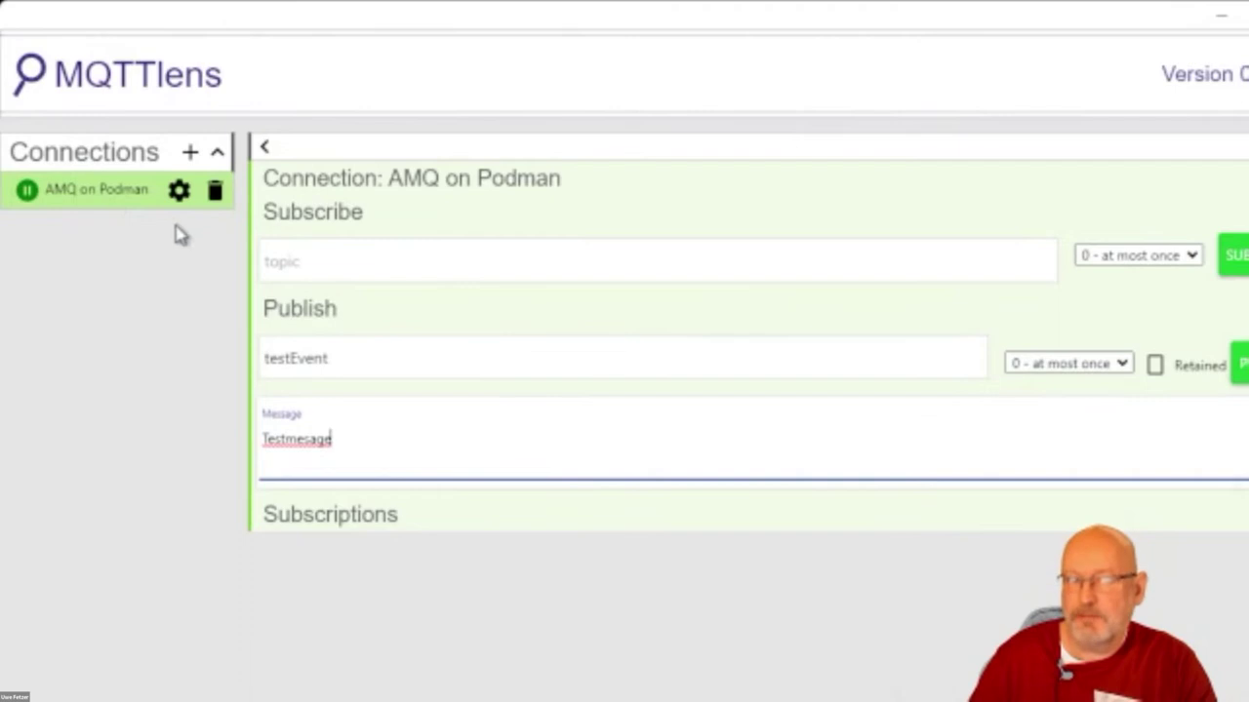
Step: Review the hostname in the AMQ on Podman connection settings and close them without changes
left_click(179, 192)
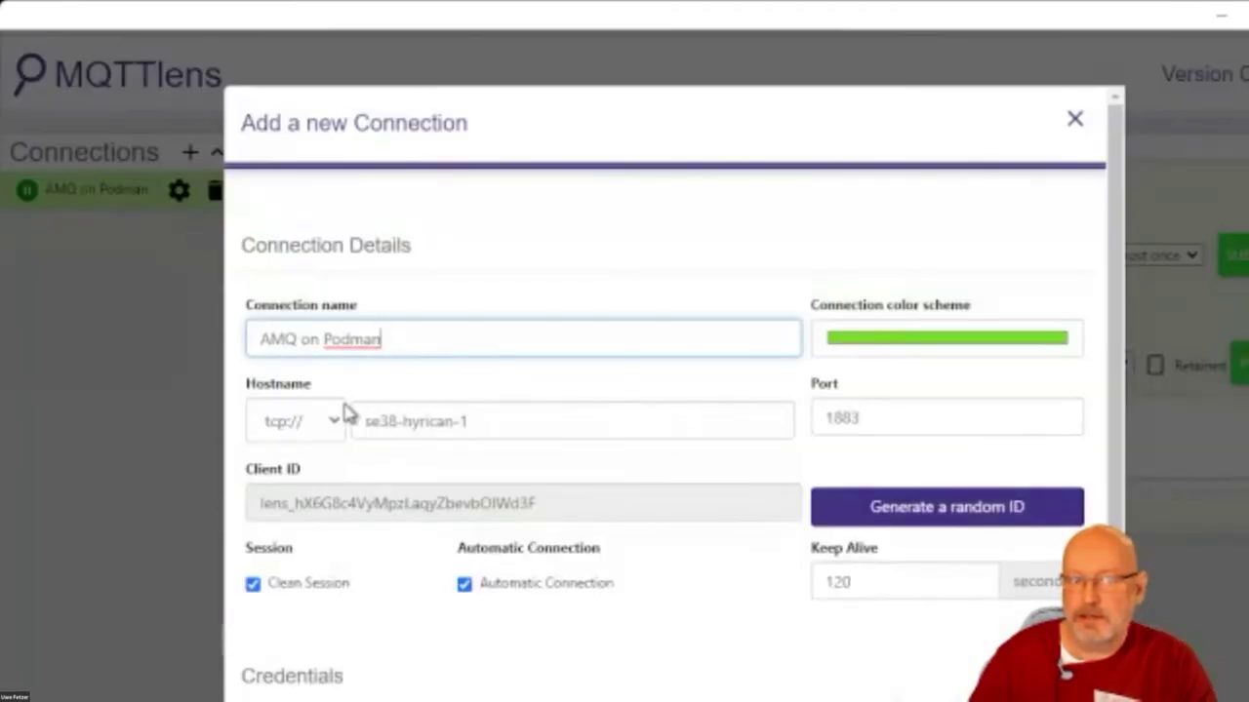
triple_click(462, 421)
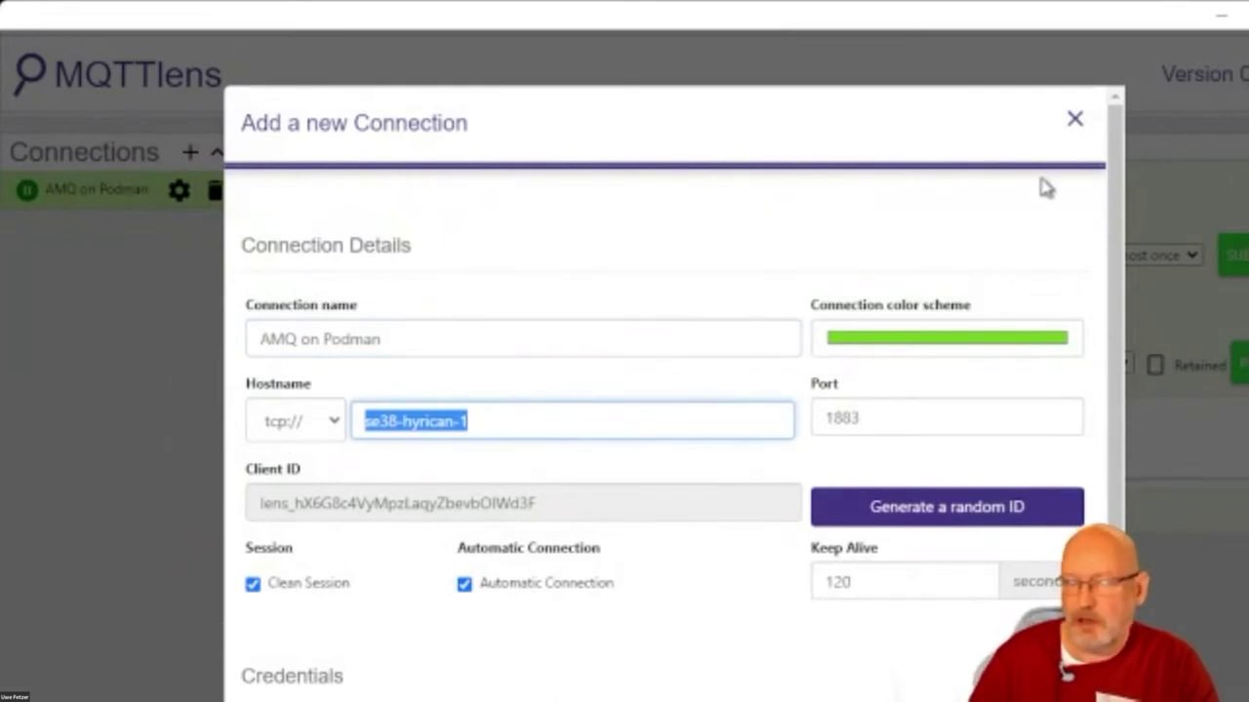
left_click(1077, 118)
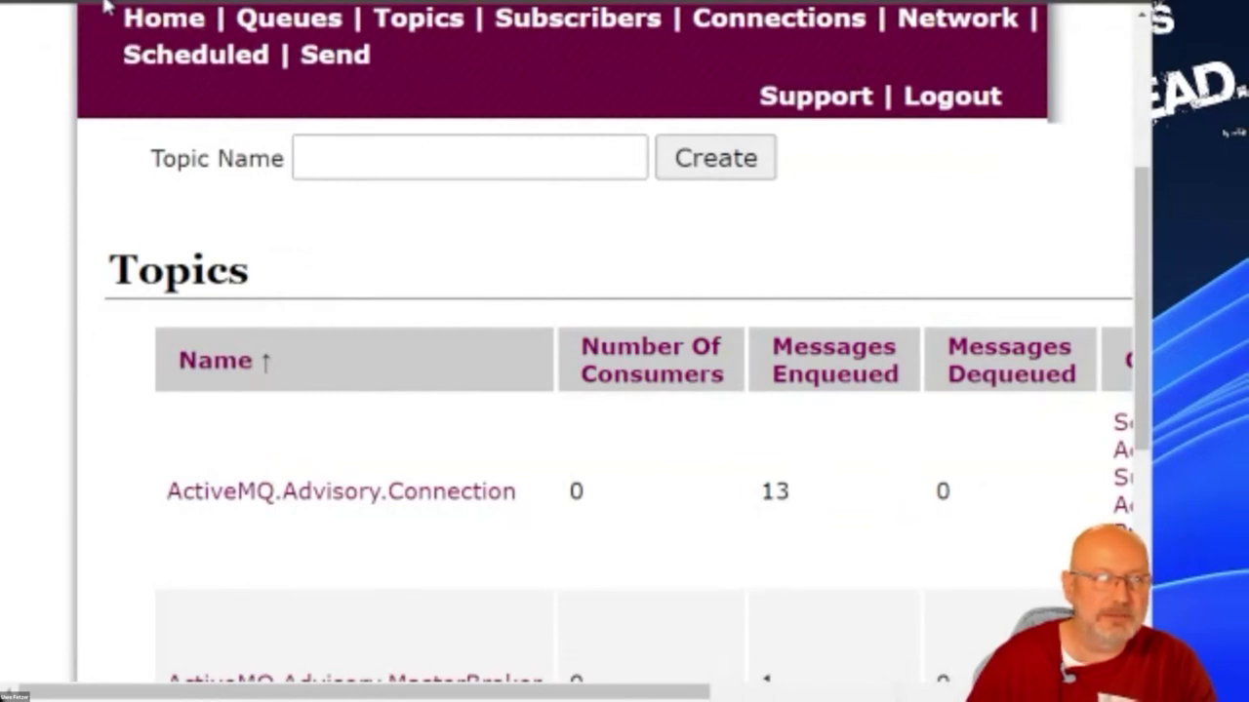
Step: Refresh the topics list in the ActiveMQ console and check the enqueued messages of the testEvent topic
key("F5")
scroll(477, 381, "down", 5)
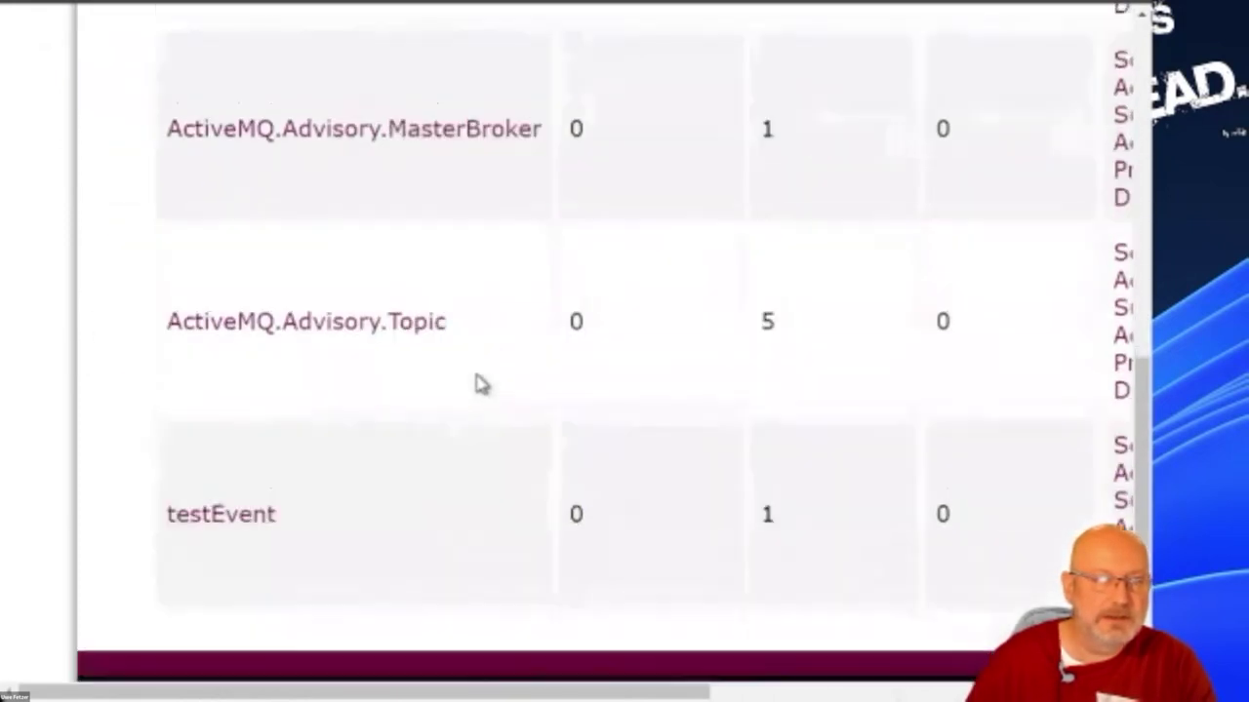
scroll(477, 384, "down", 2)
left_click_drag(284, 387, 162, 385)
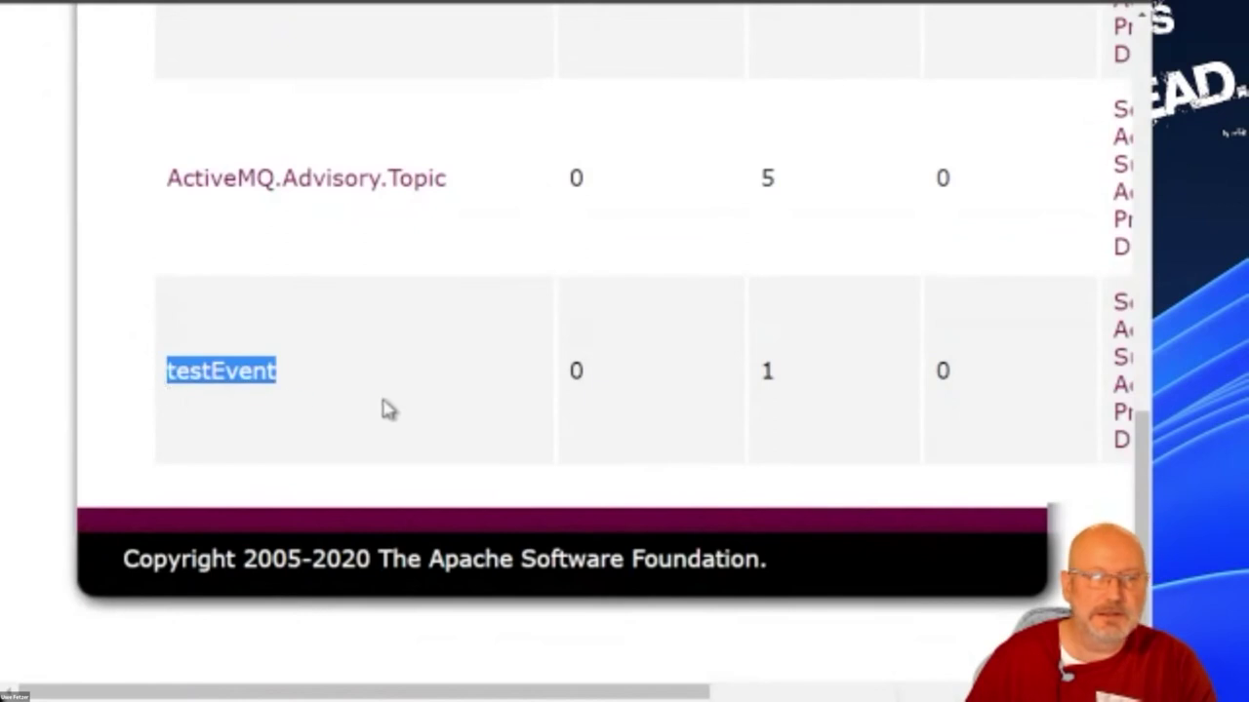
left_click(795, 382)
left_click_drag(795, 382, 759, 377)
scroll(830, 398, "up", 5)
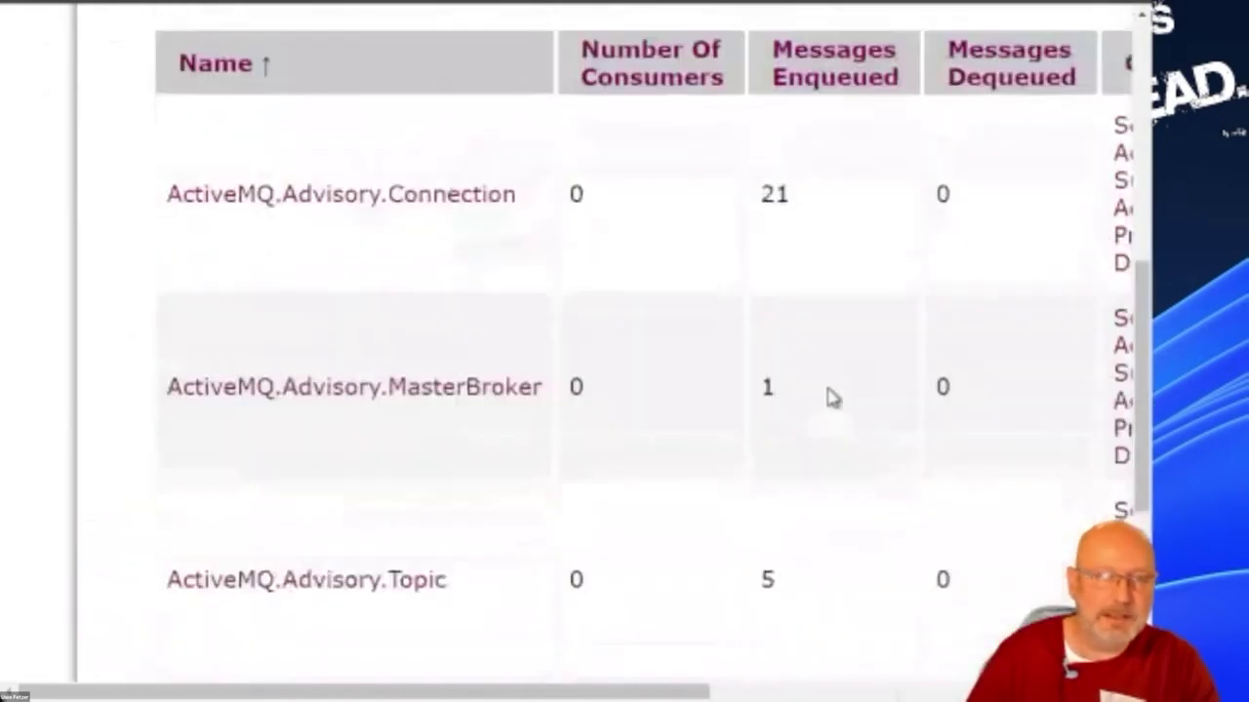
scroll(830, 398, "up", 4)
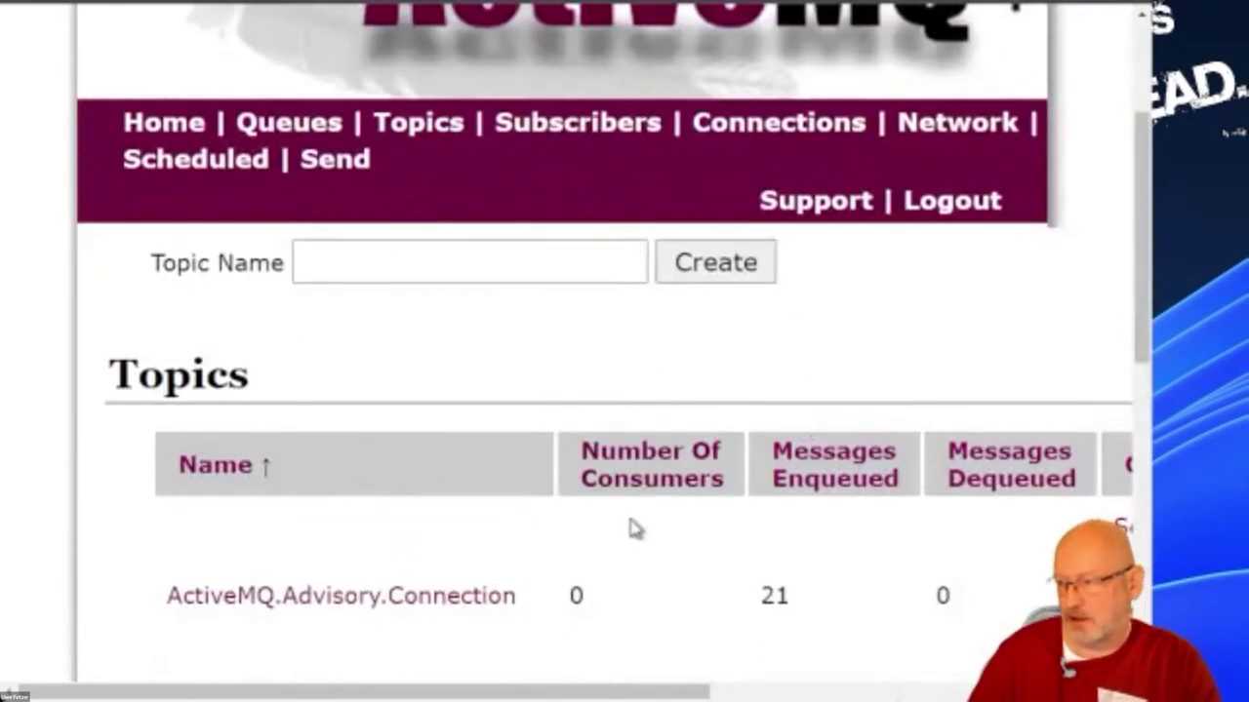
scroll(632, 528, "down", 8)
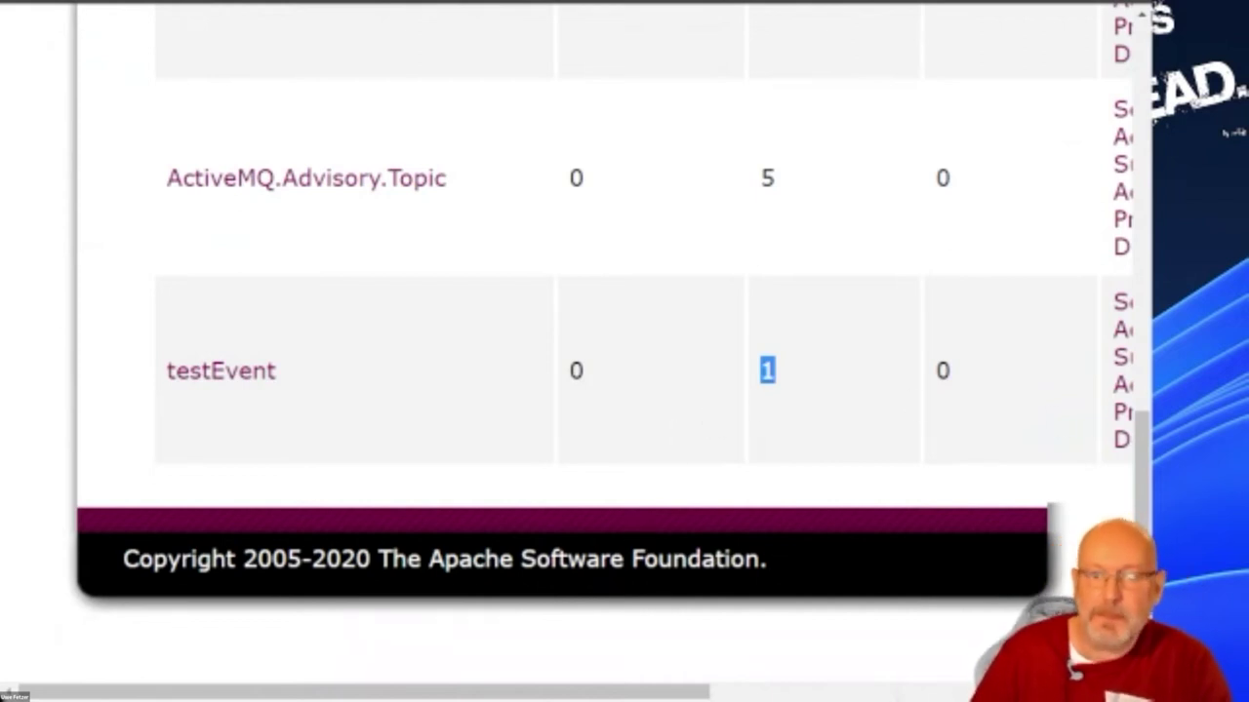
Step: Examine the testEvent topic's number of consumers in the updated ActiveMQ topics list
key("alt+Tab")
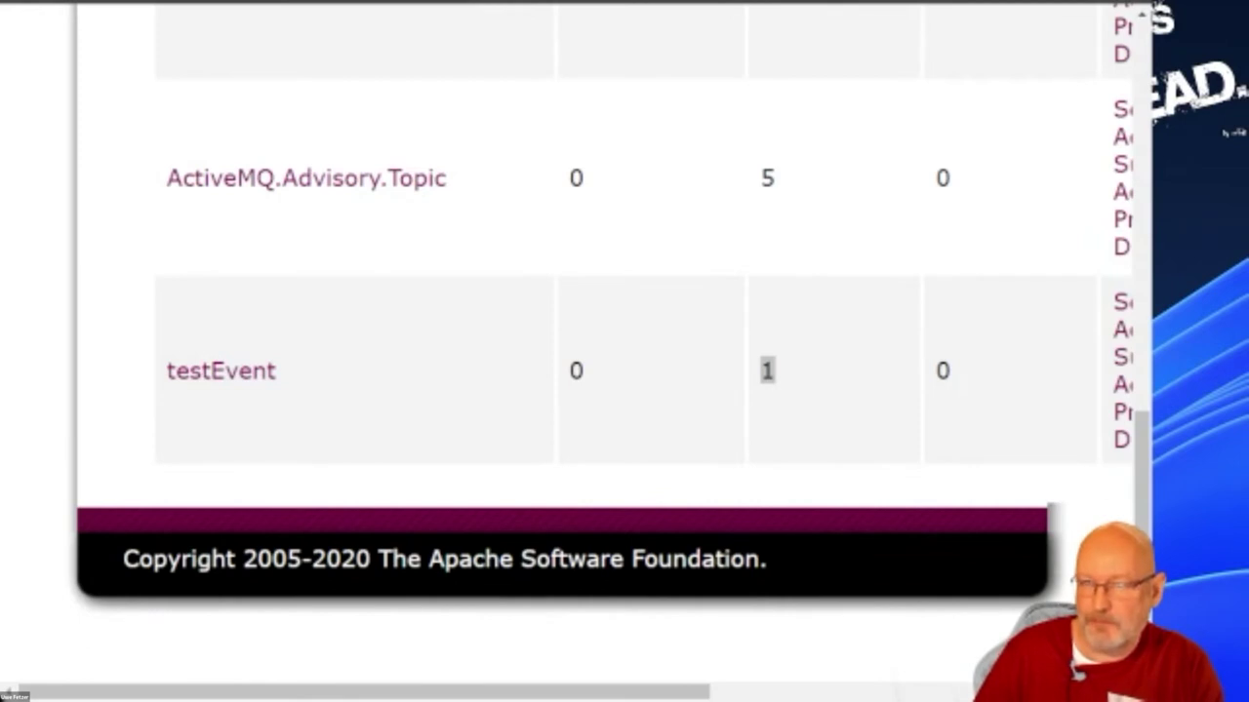
left_click(465, 396)
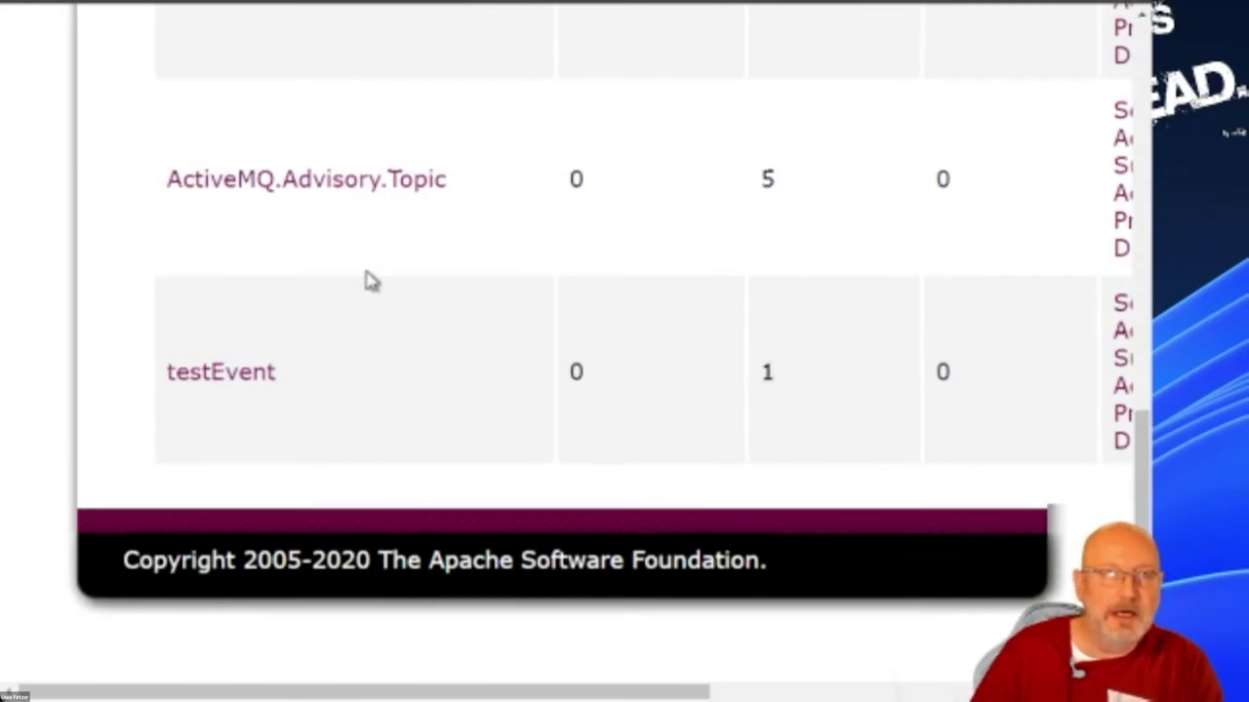
scroll(368, 279, "up", 10)
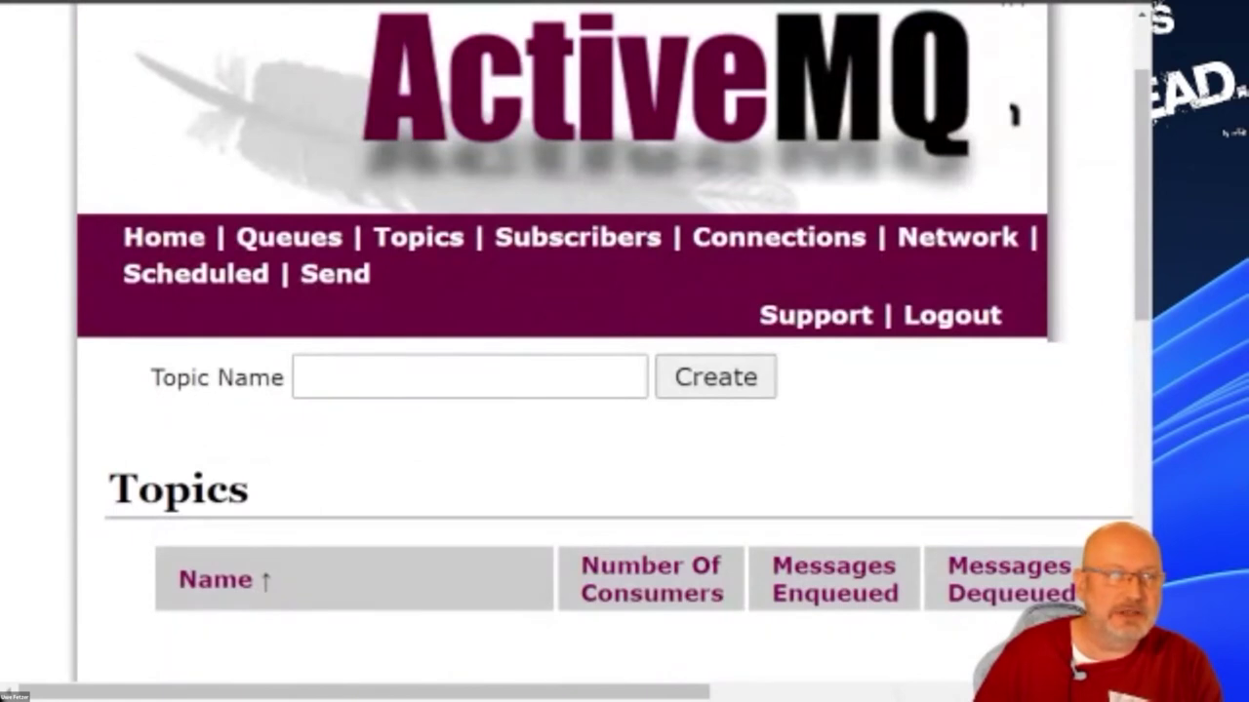
scroll(261, 295, "down", 10)
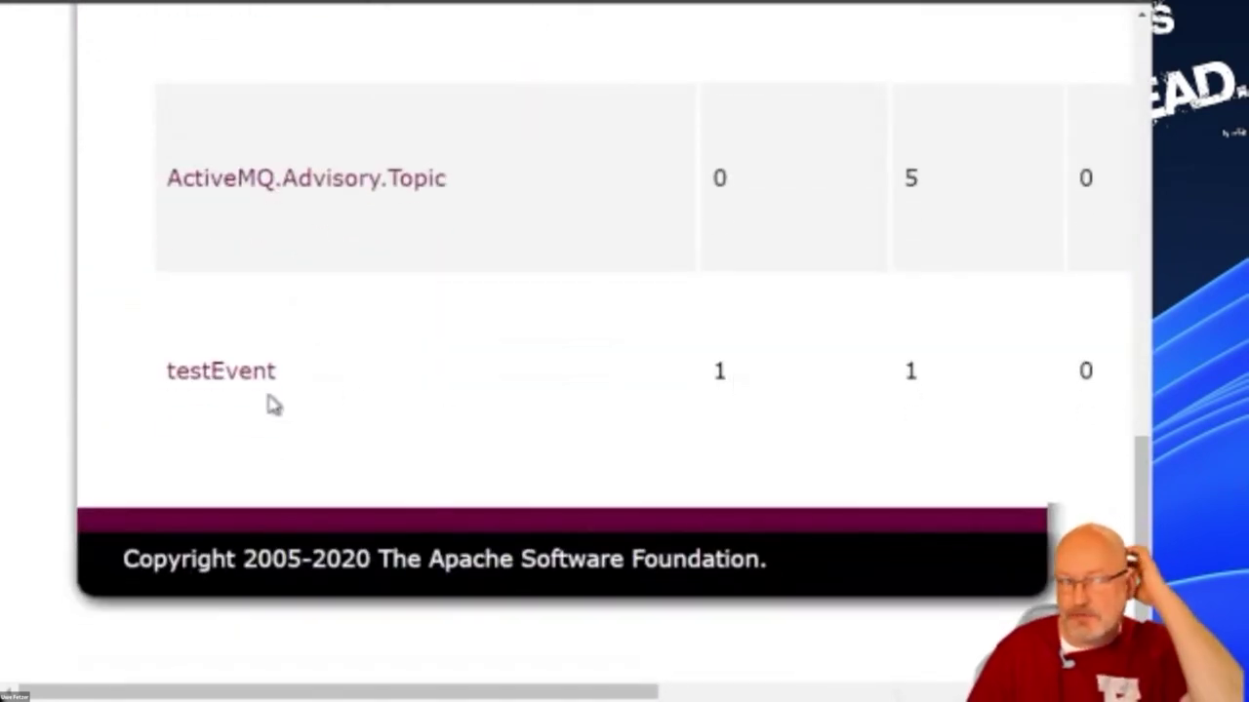
left_click_drag(312, 385, 166, 376)
left_click(761, 391)
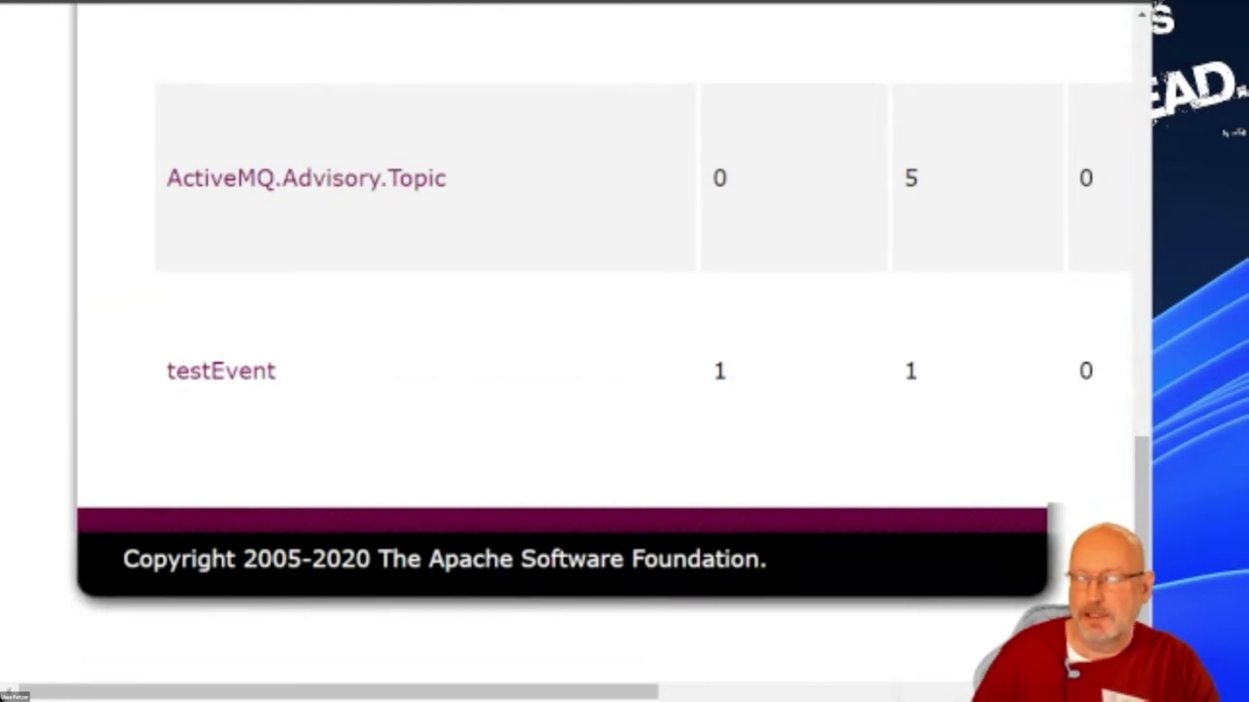
Step: Switch to the terminal and run the ./start_push.sh script
key("alt+Tab")
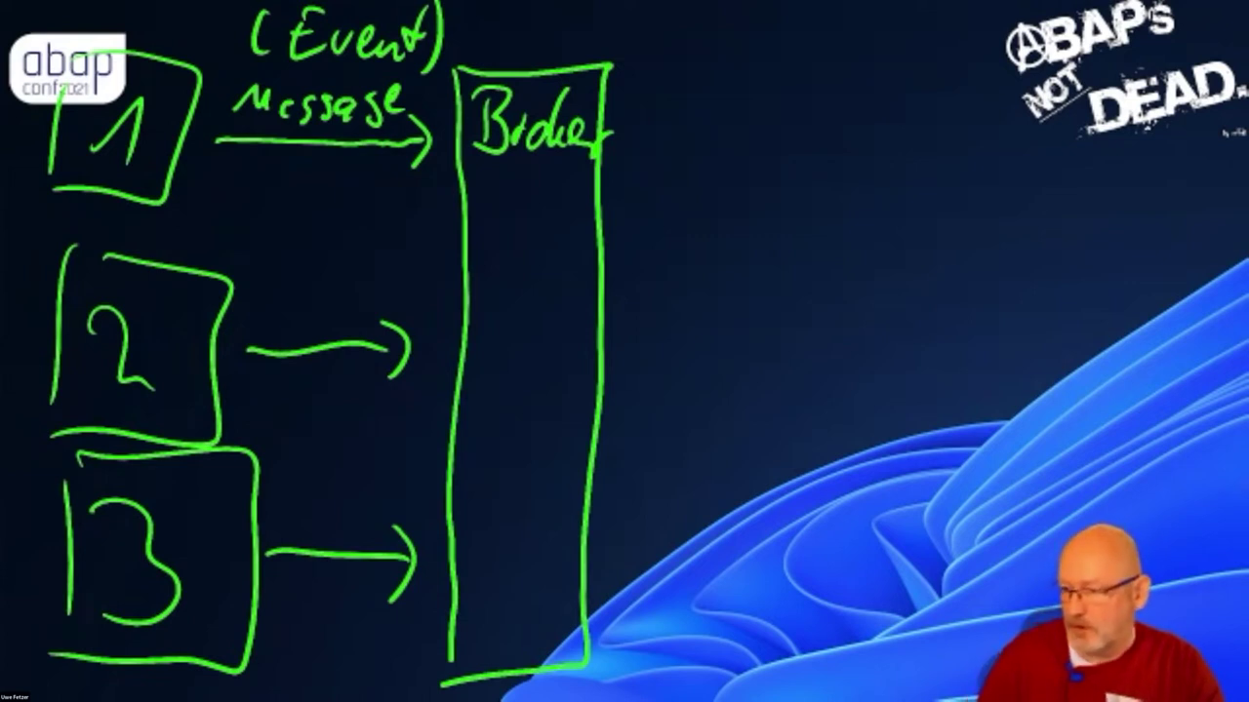
key("alt+Tab")
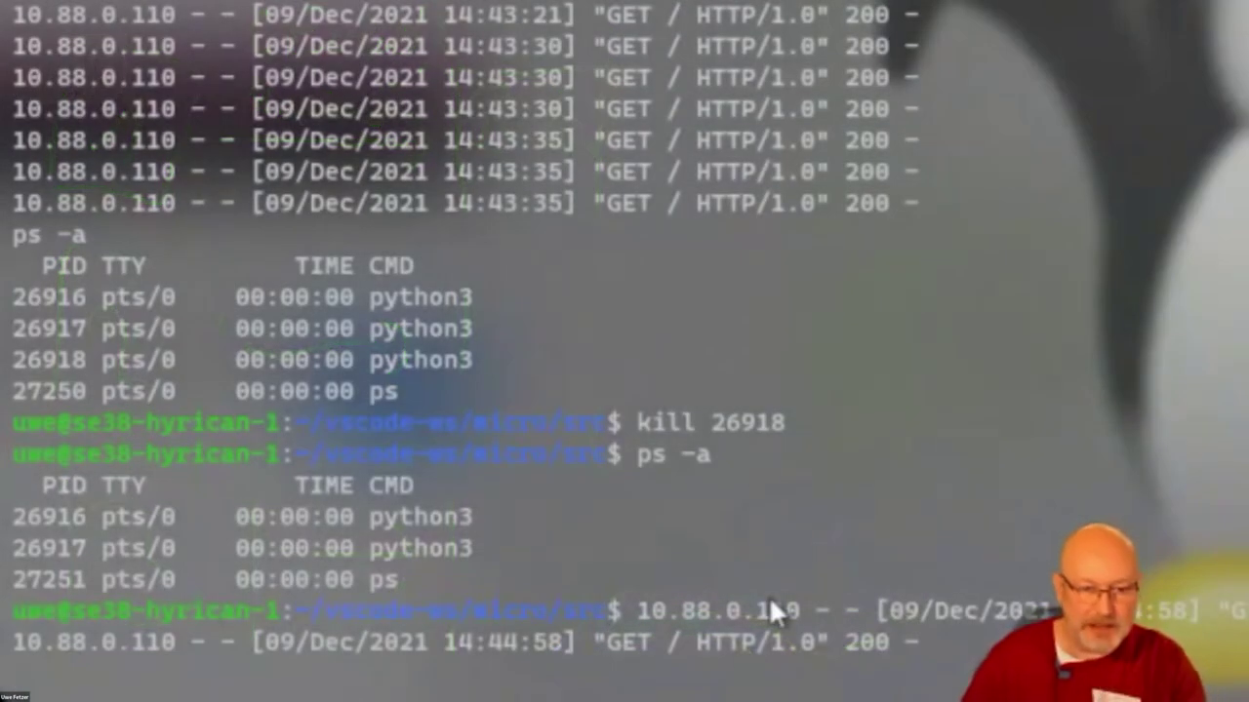
type("./")
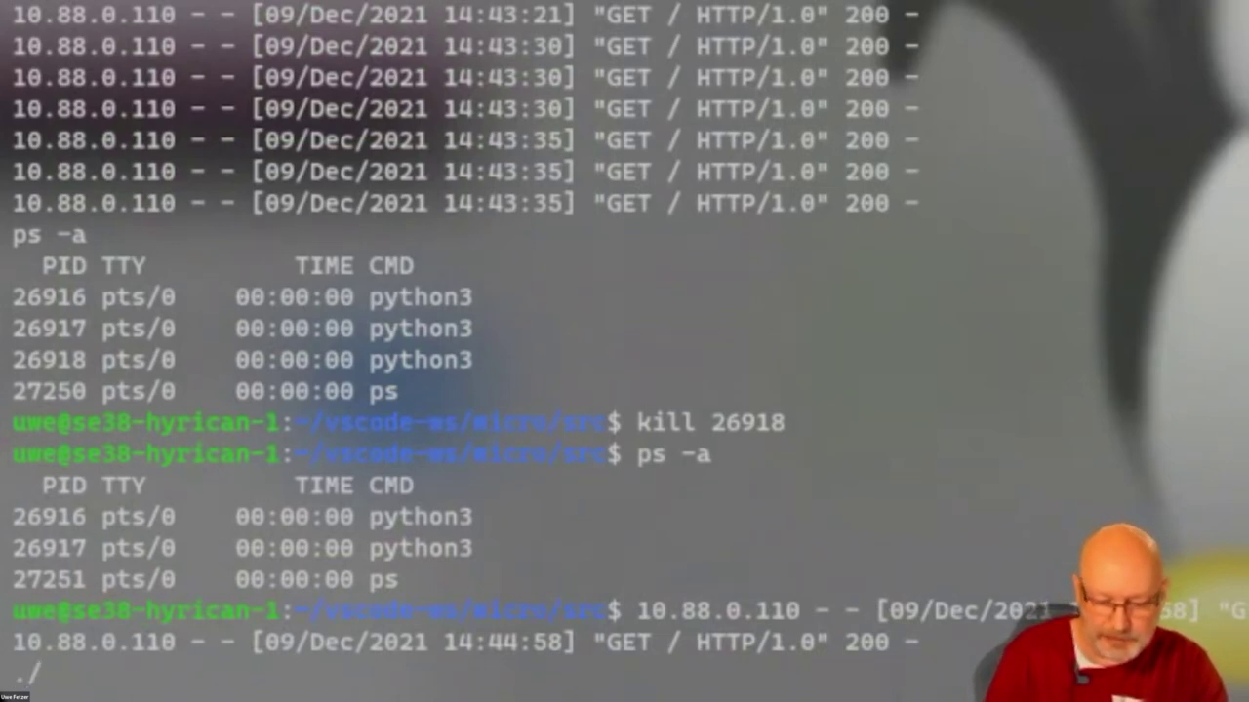
type("start_pu")
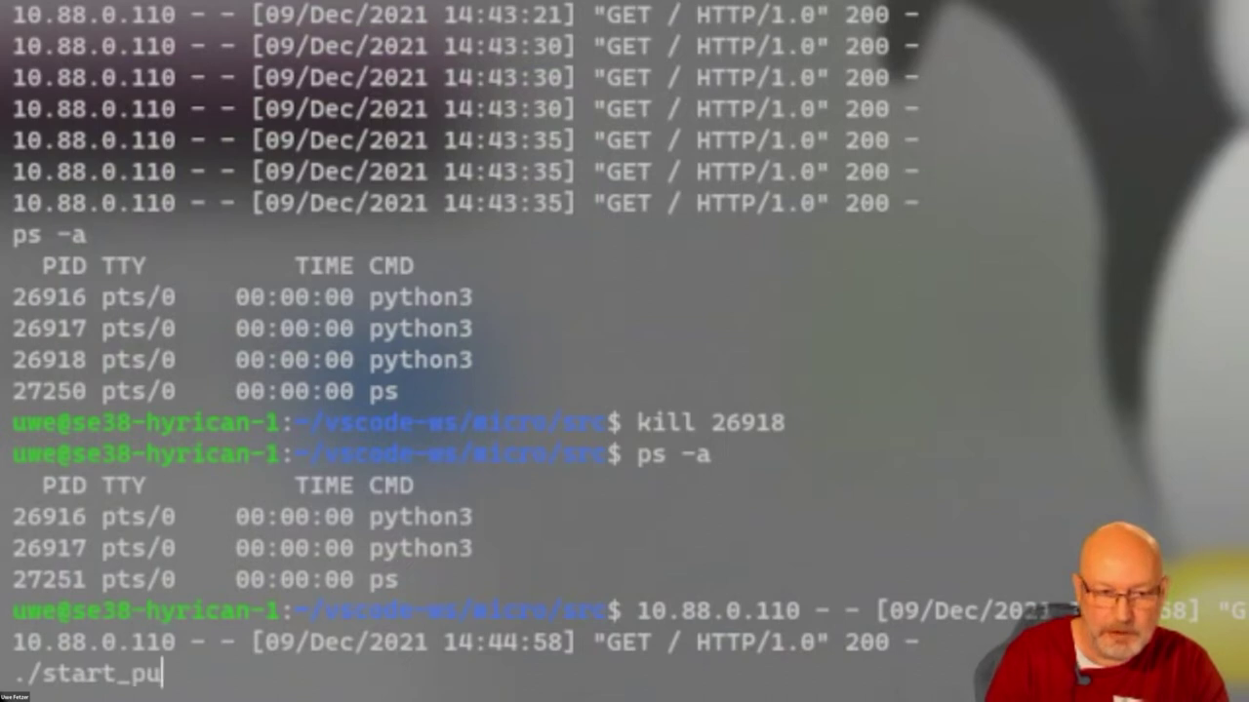
type("s")
key("Tab")
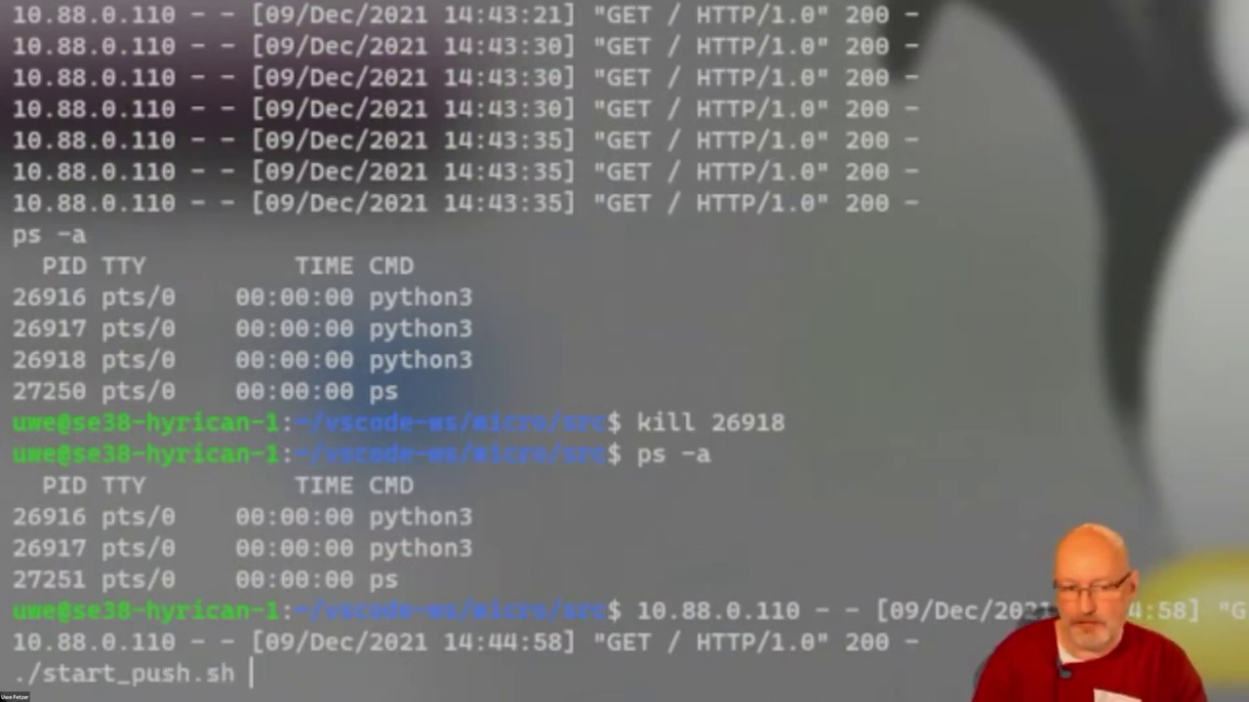
key("Return")
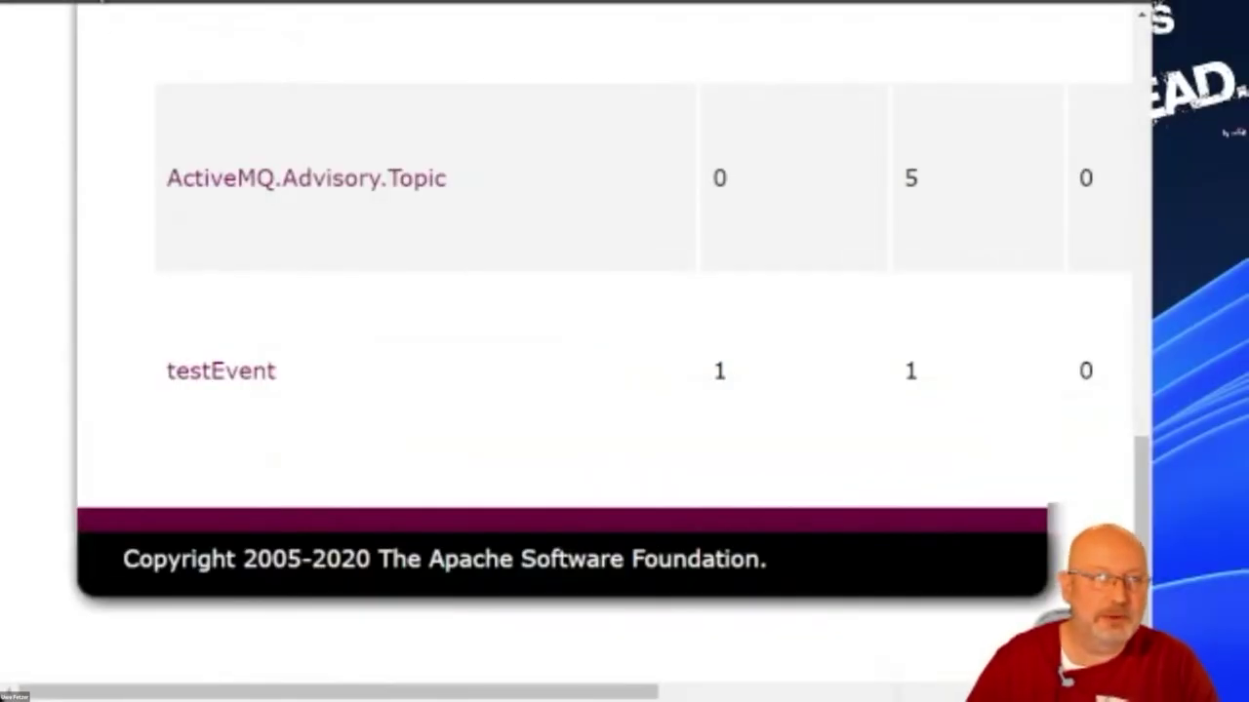
Step: Check the enqueued message counts of the topics ABAPConf.measurePoint1, measurePoint2 and measurePoint3 in the ActiveMQ console
scroll(596, 432, "up", 10)
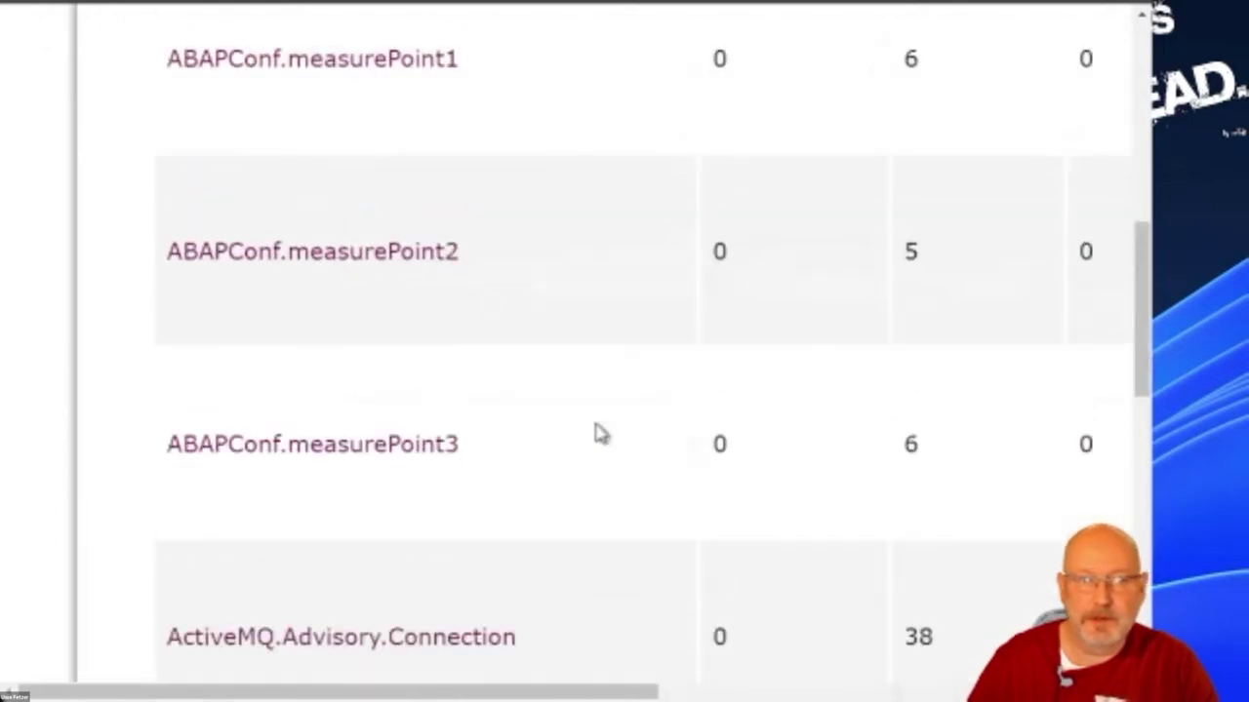
scroll(595, 432, "down", 5)
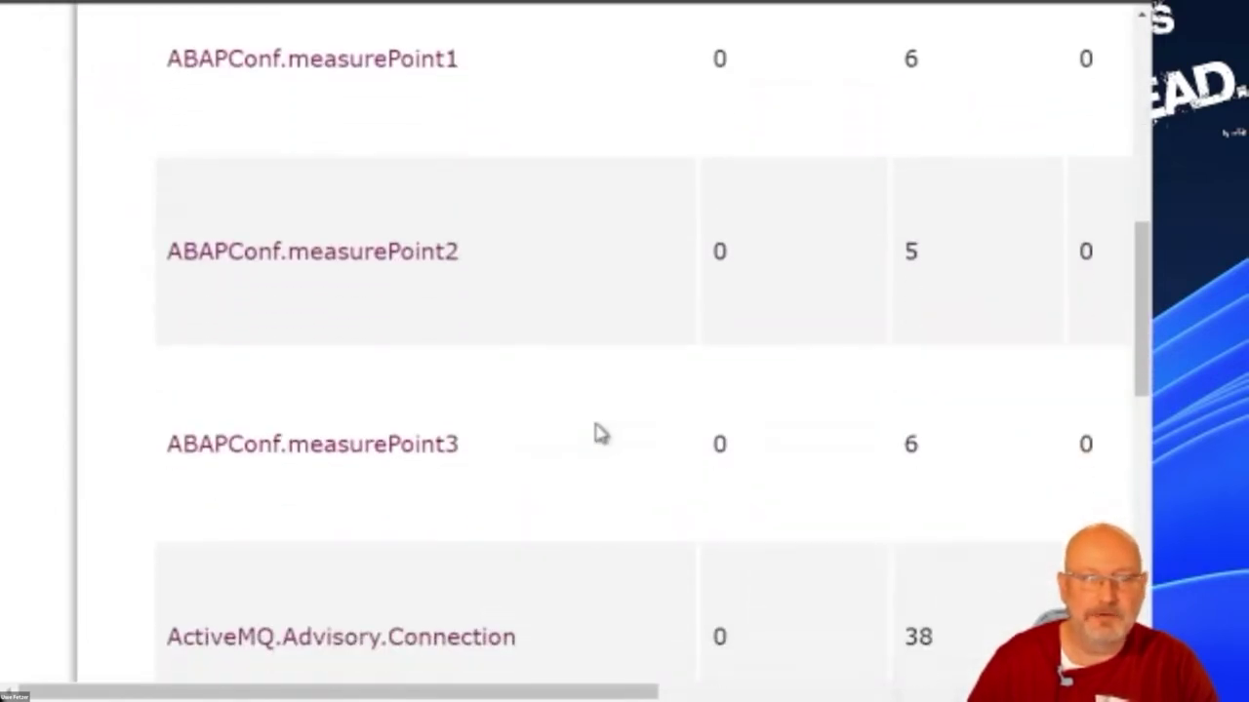
double_click(915, 60)
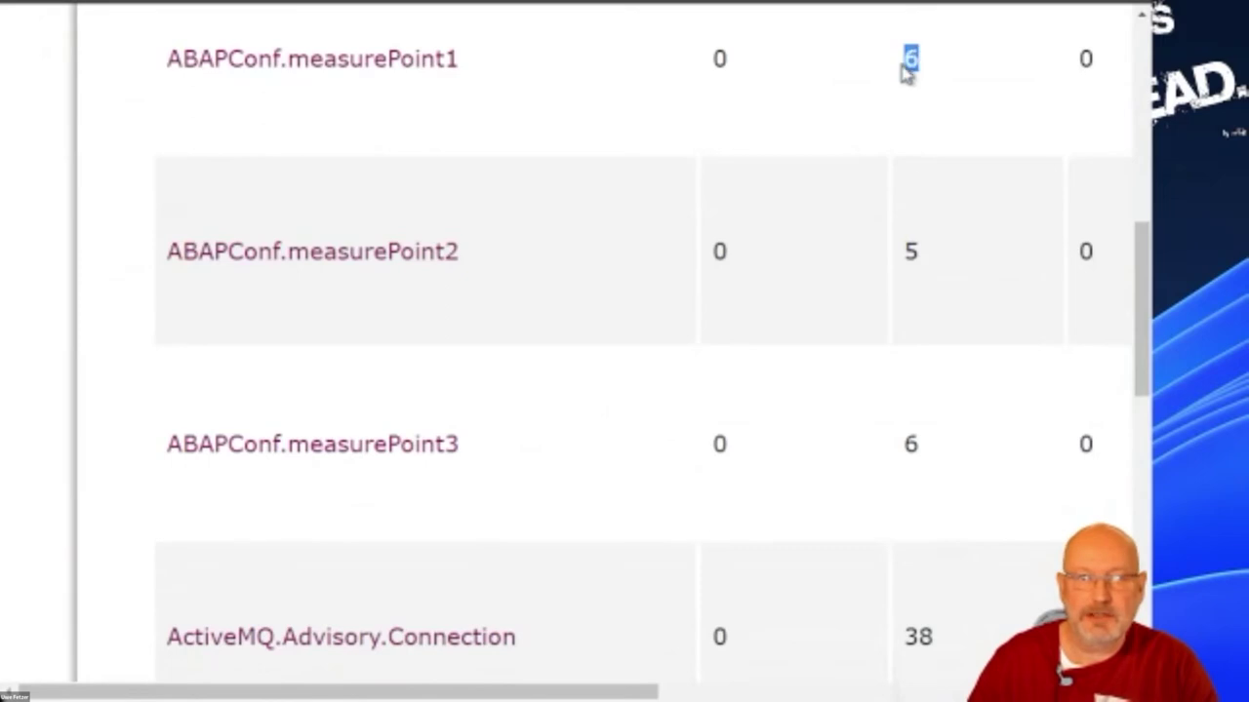
double_click(917, 256)
double_click(902, 451)
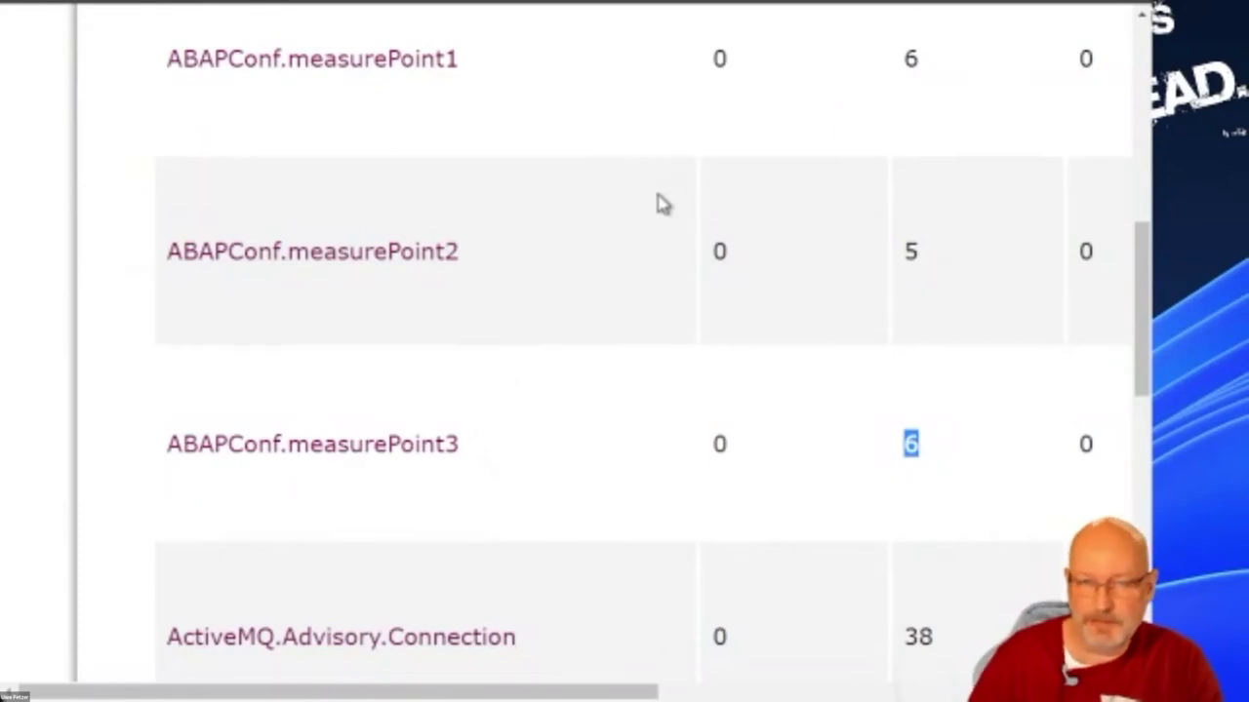
Step: Copy the topic name ABAPConf.measurePoint1 and switch to MQTTlens to replace the Subscribe topic with it
scroll(625, 284, "up", 1)
left_click_drag(514, 176, 166, 174)
key("ctrl+c")
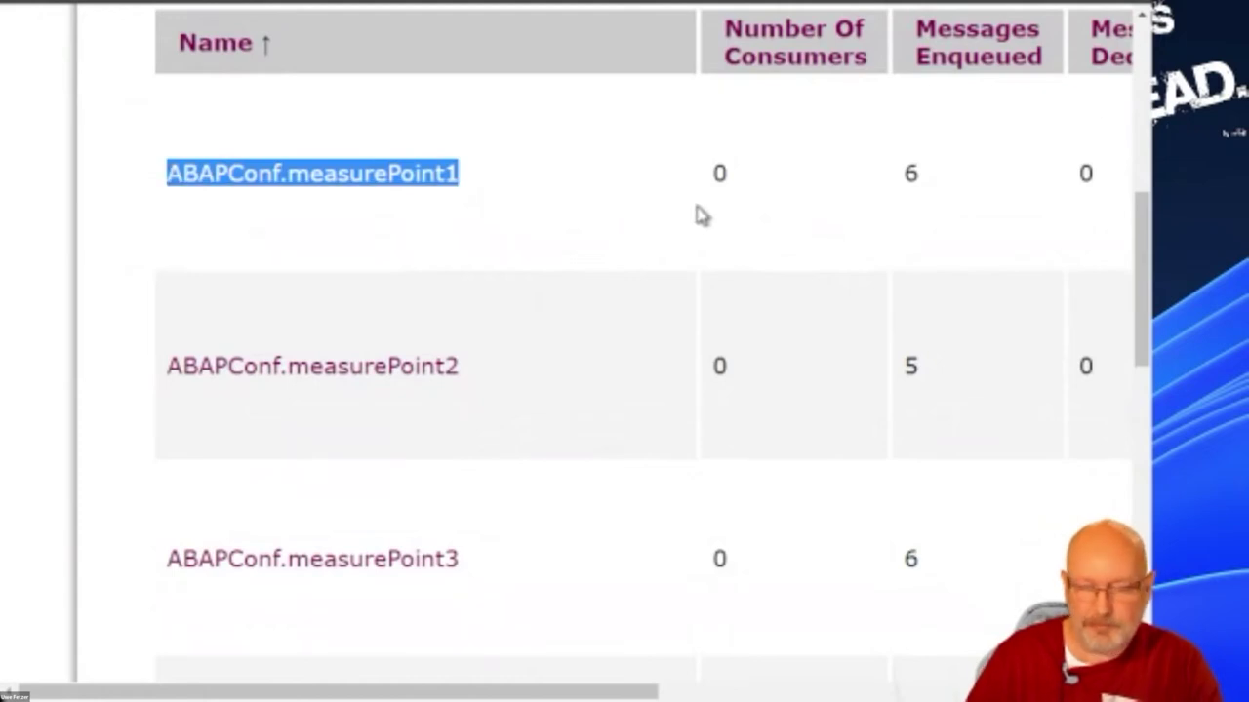
key("alt+Tab")
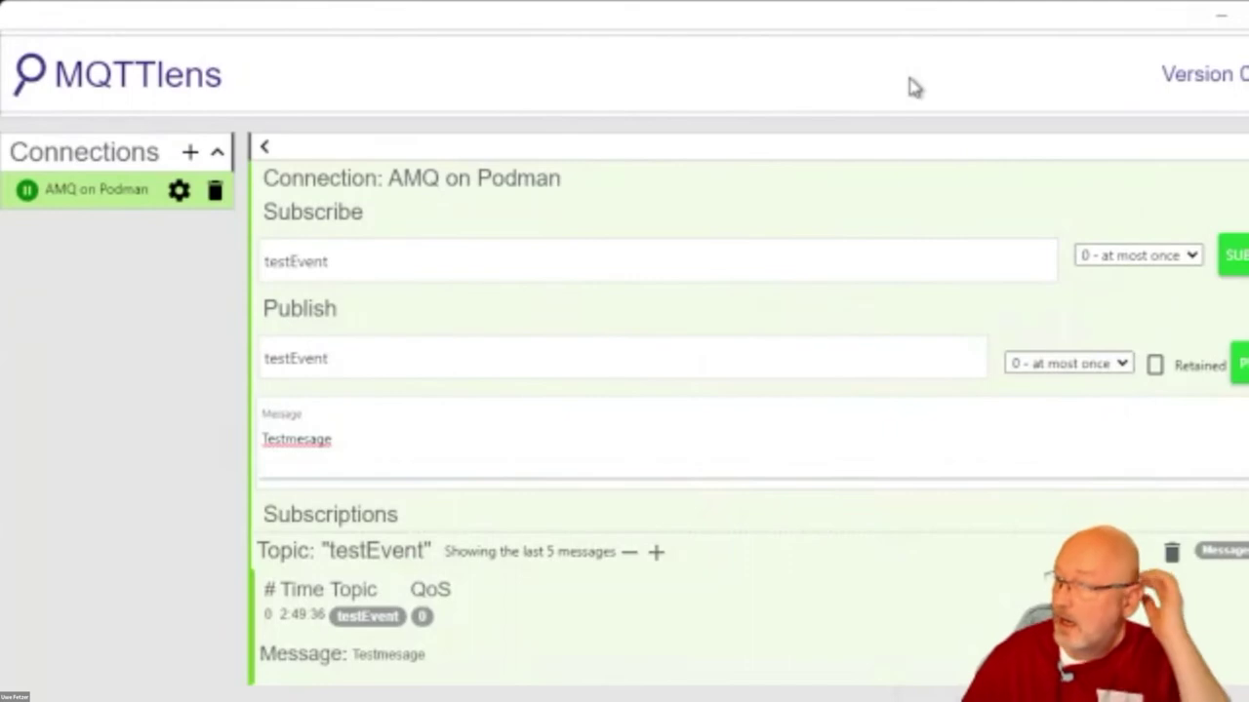
double_click(453, 258)
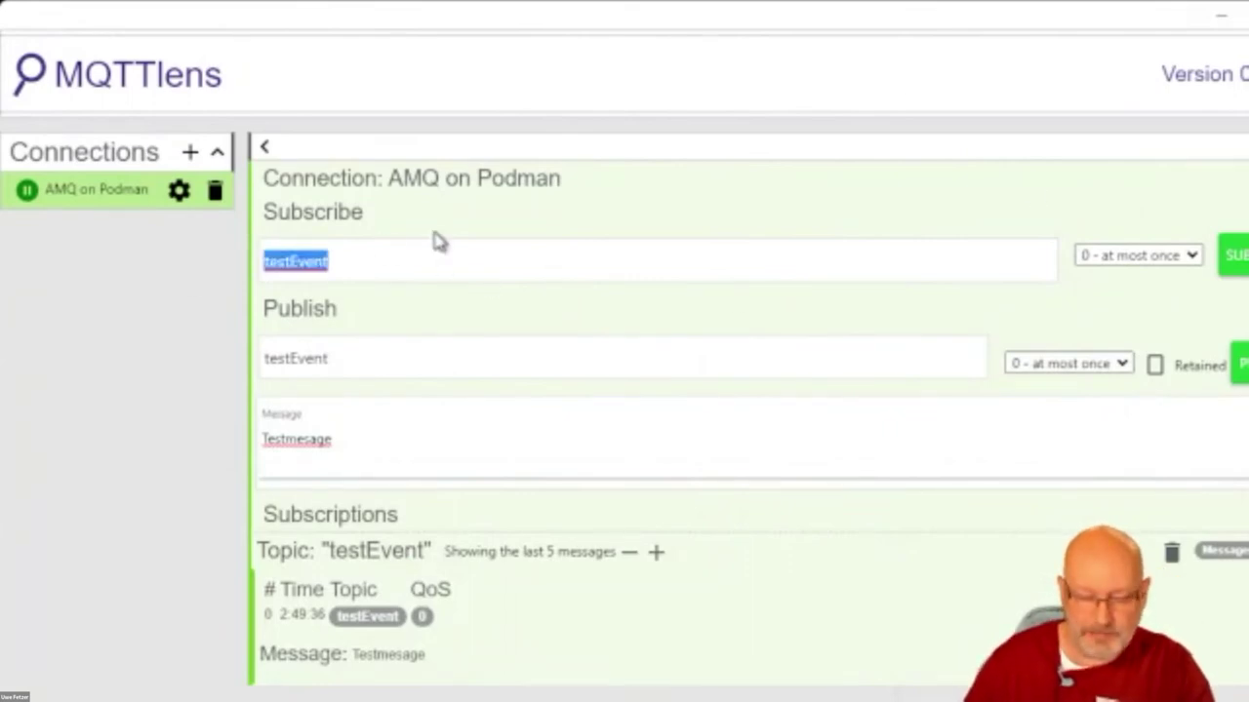
key("ctrl+v")
Step: Replace the dot in the Subscribe topic with a slash and subscribe to ABAPConf/measurePoint1
key("Left")
key("Left")
key("Left")
key("Left")
key("Left")
key("Left")
key("Left")
key("Left")
key("Left")
key("Left")
key("Left")
key("Left")
key("Left")
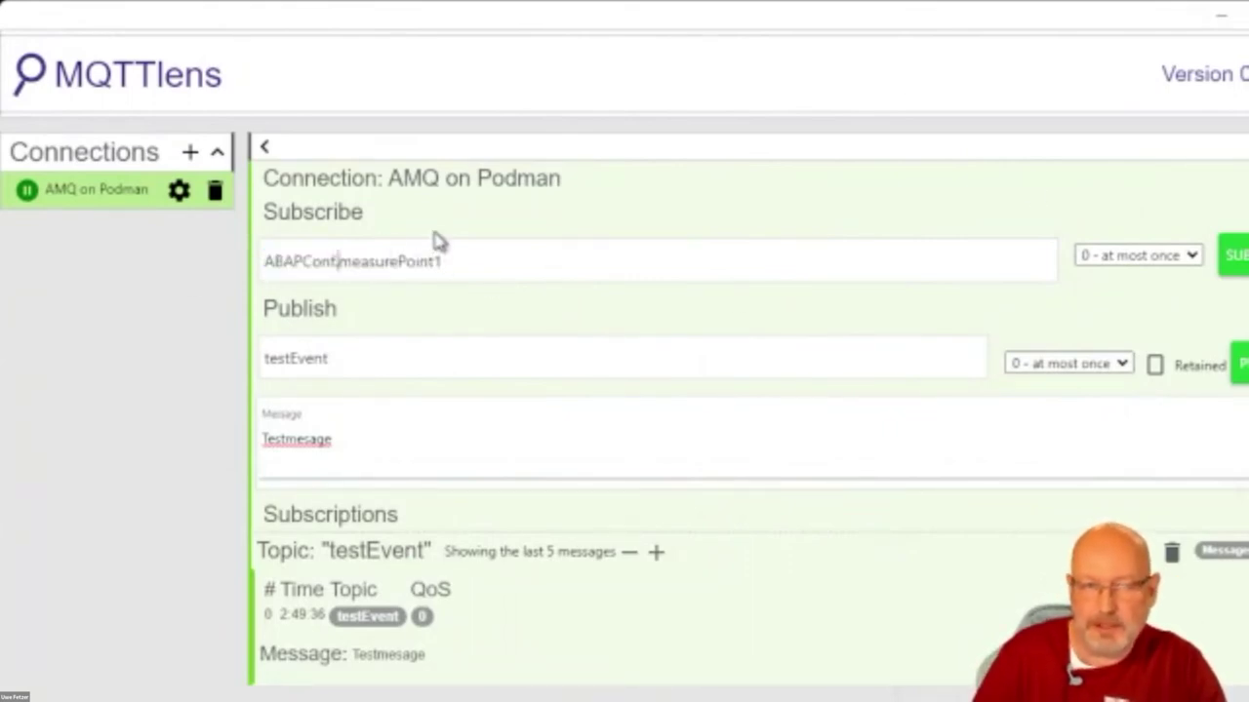
key("BackSpace")
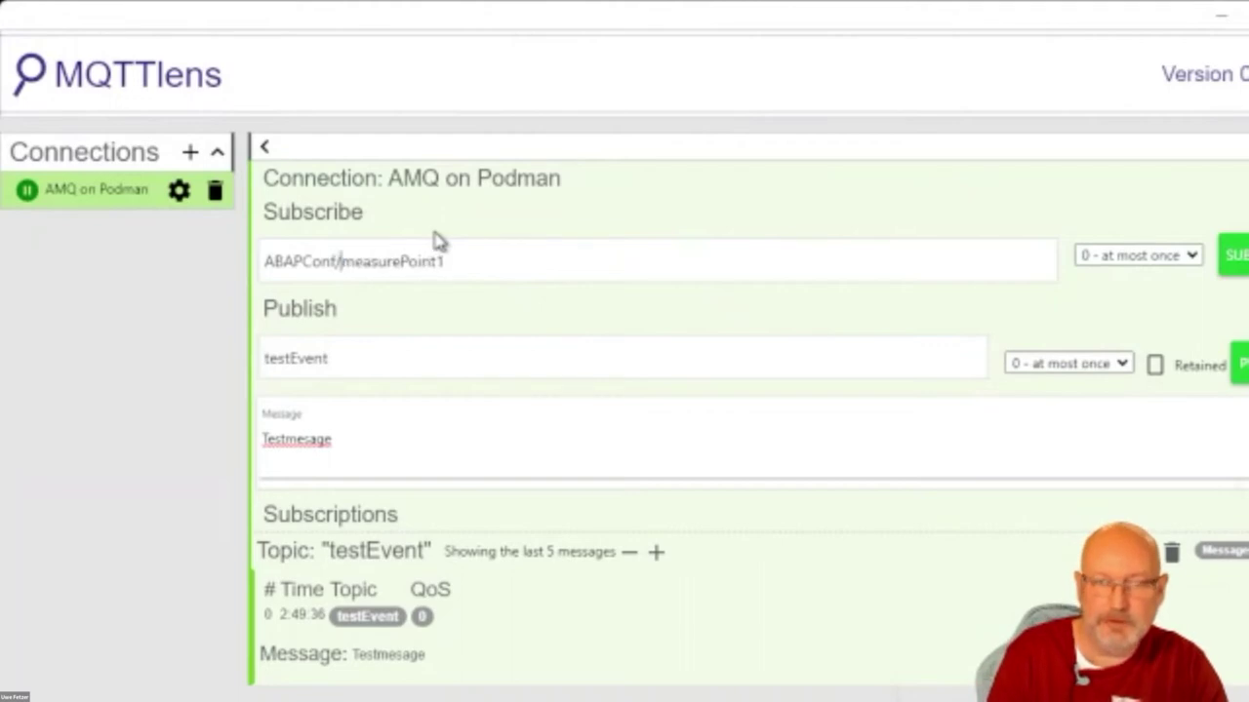
type("/")
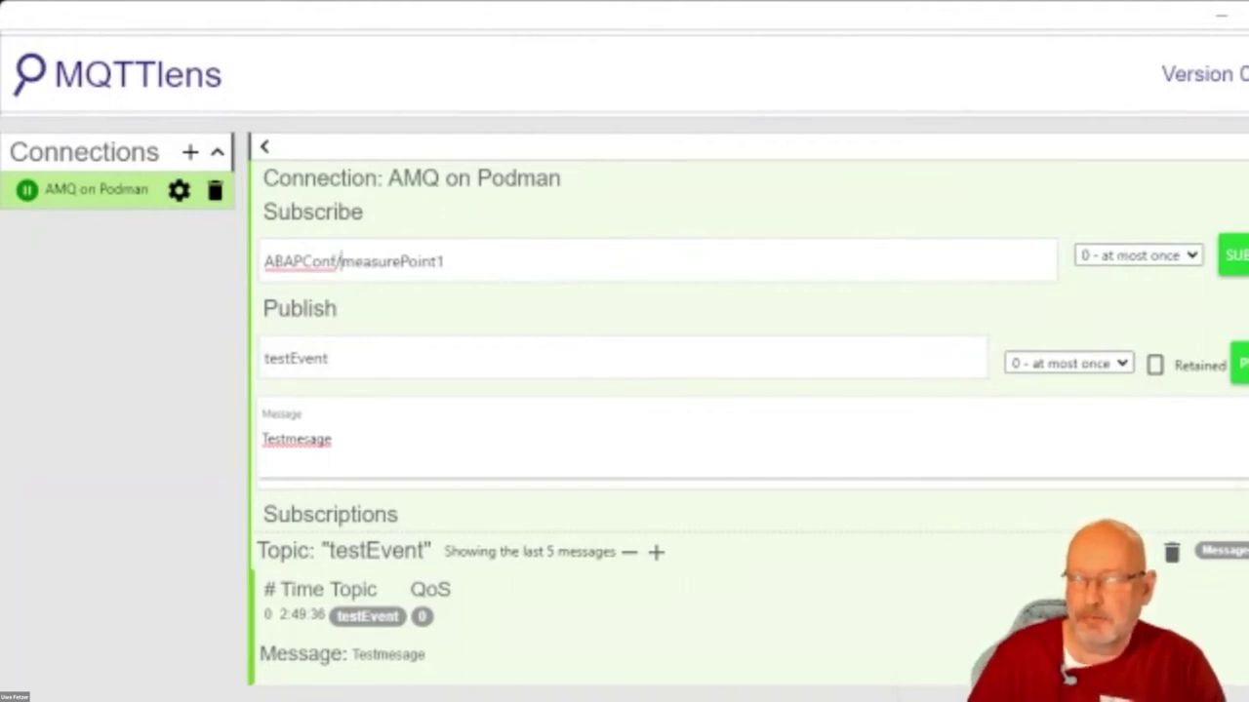
left_click(1233, 255)
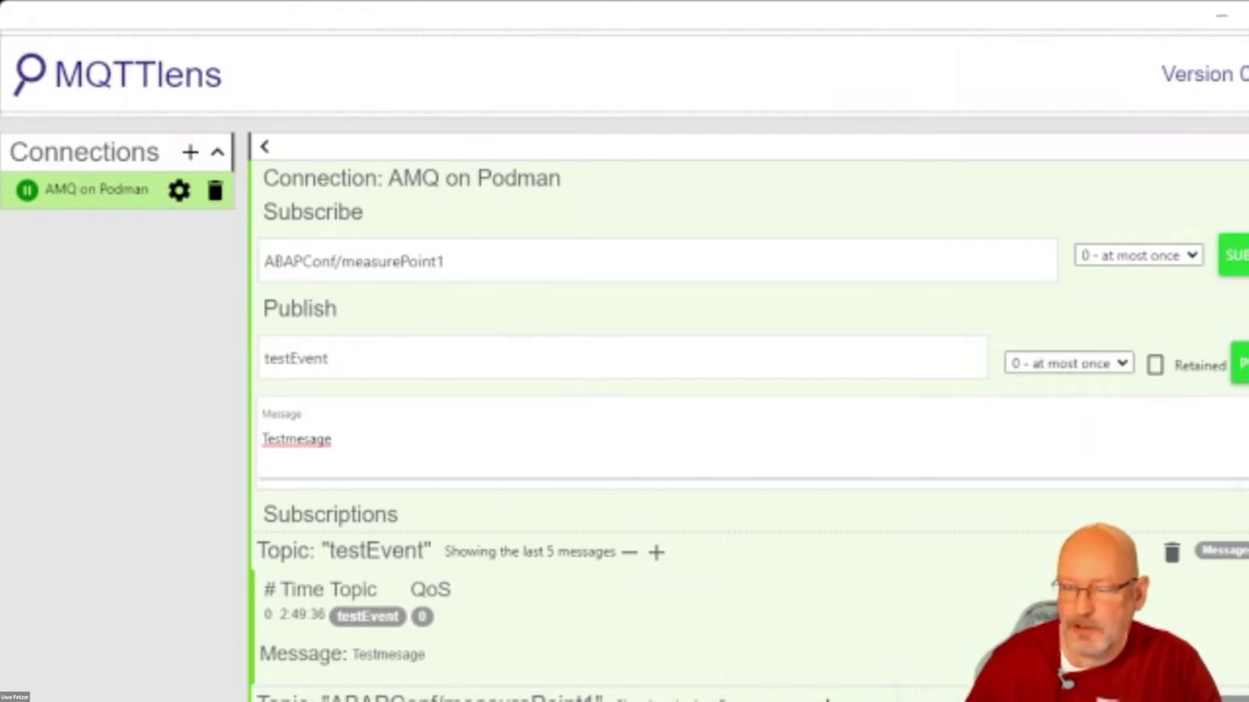
Step: Narrow the MQTTlens window and examine the JSON messages received for ABAPConf/measurePoint1, especially the temperature value
left_click_drag(1247, 634, 1019, 634)
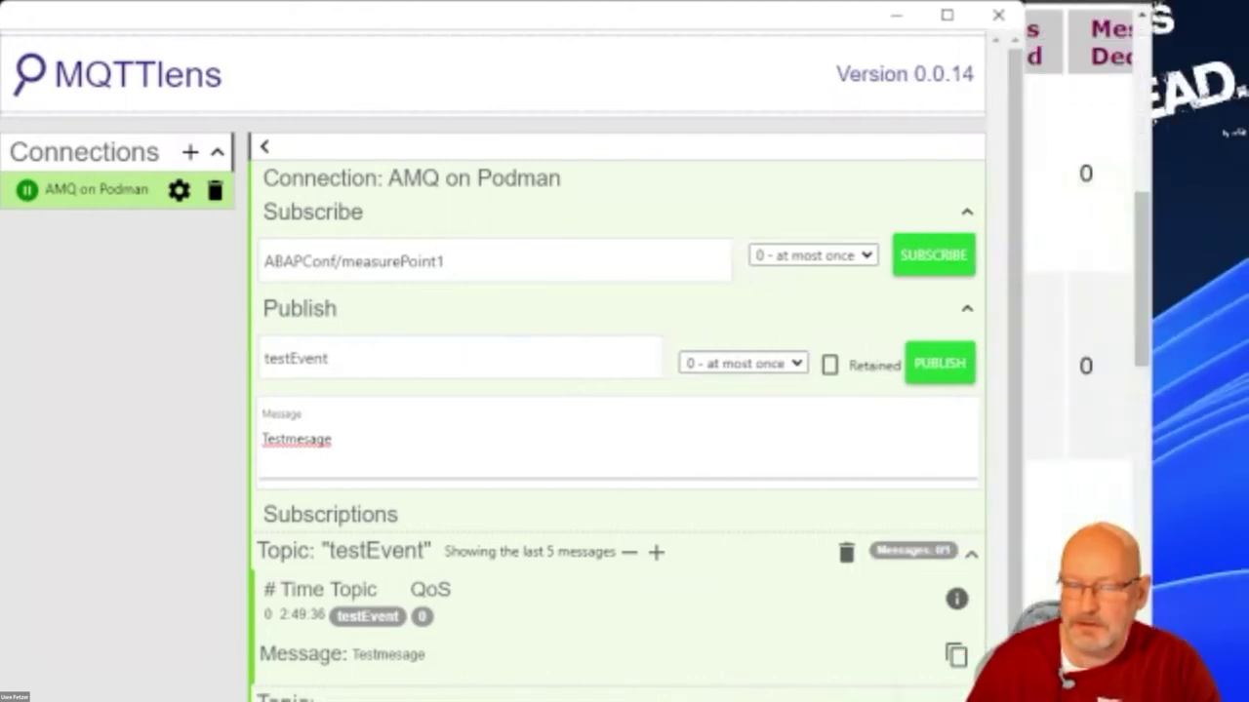
scroll(605, 674, "down", 2)
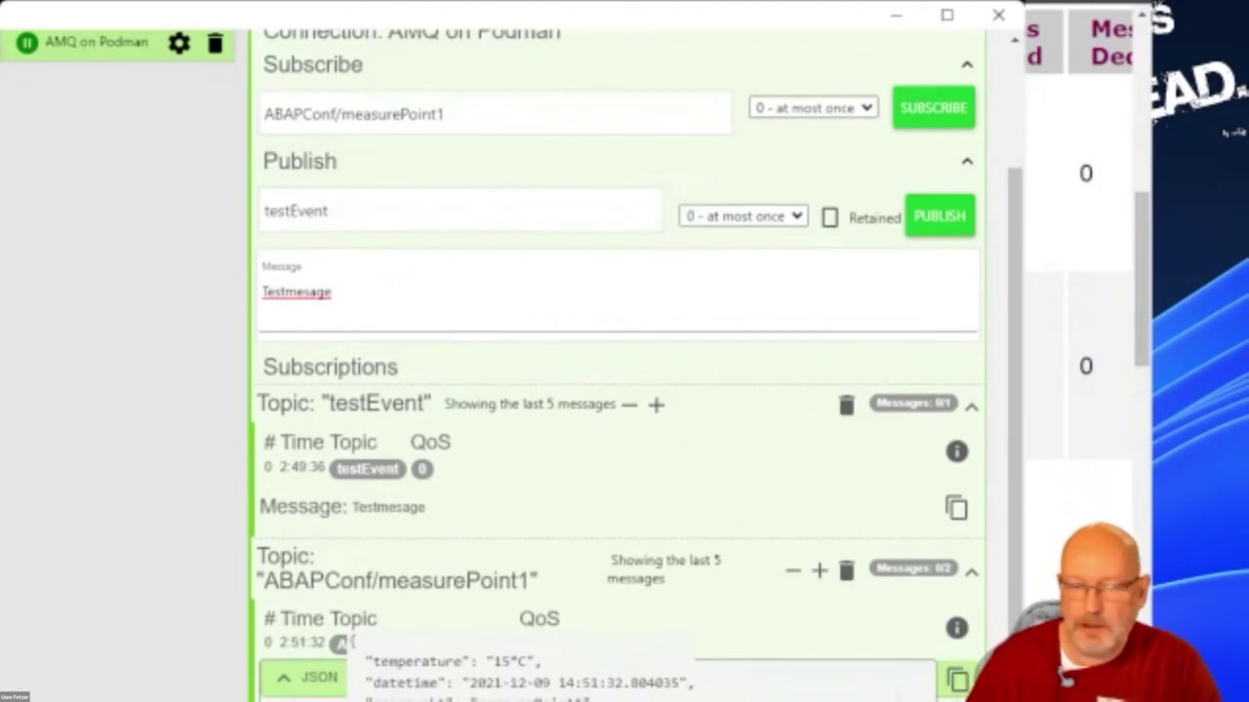
scroll(733, 630, "down", 2)
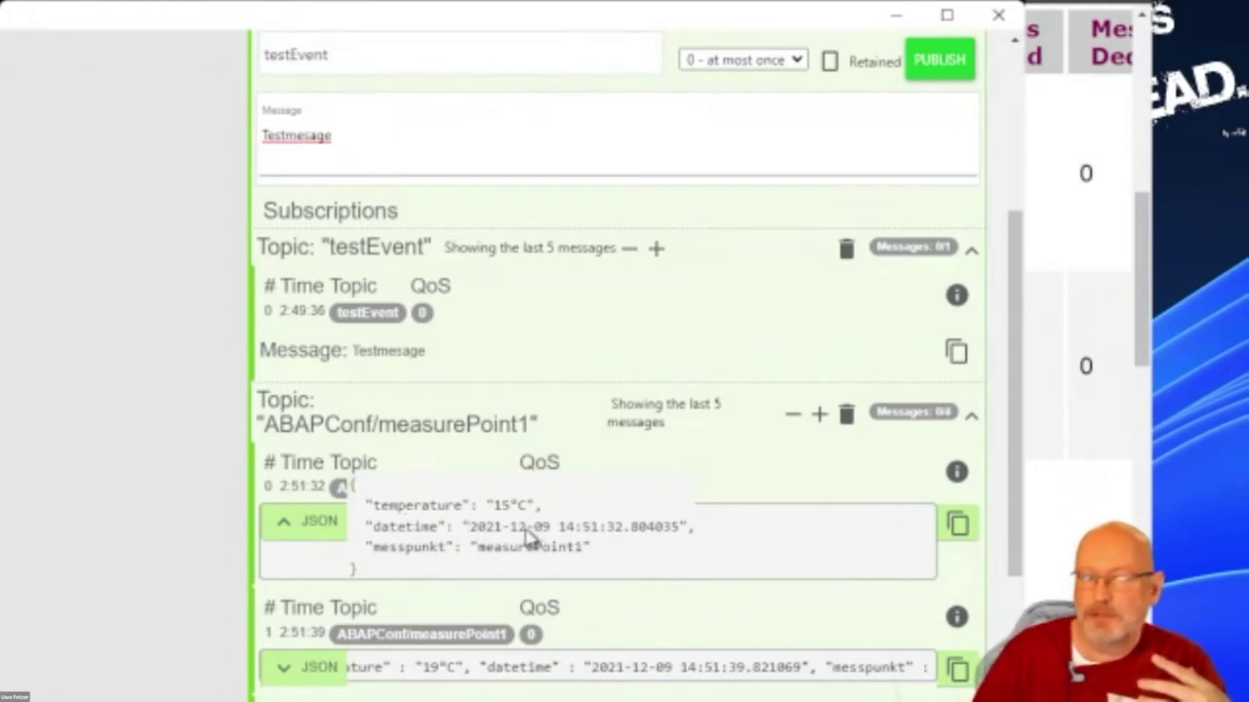
left_click_drag(485, 553, 486, 506)
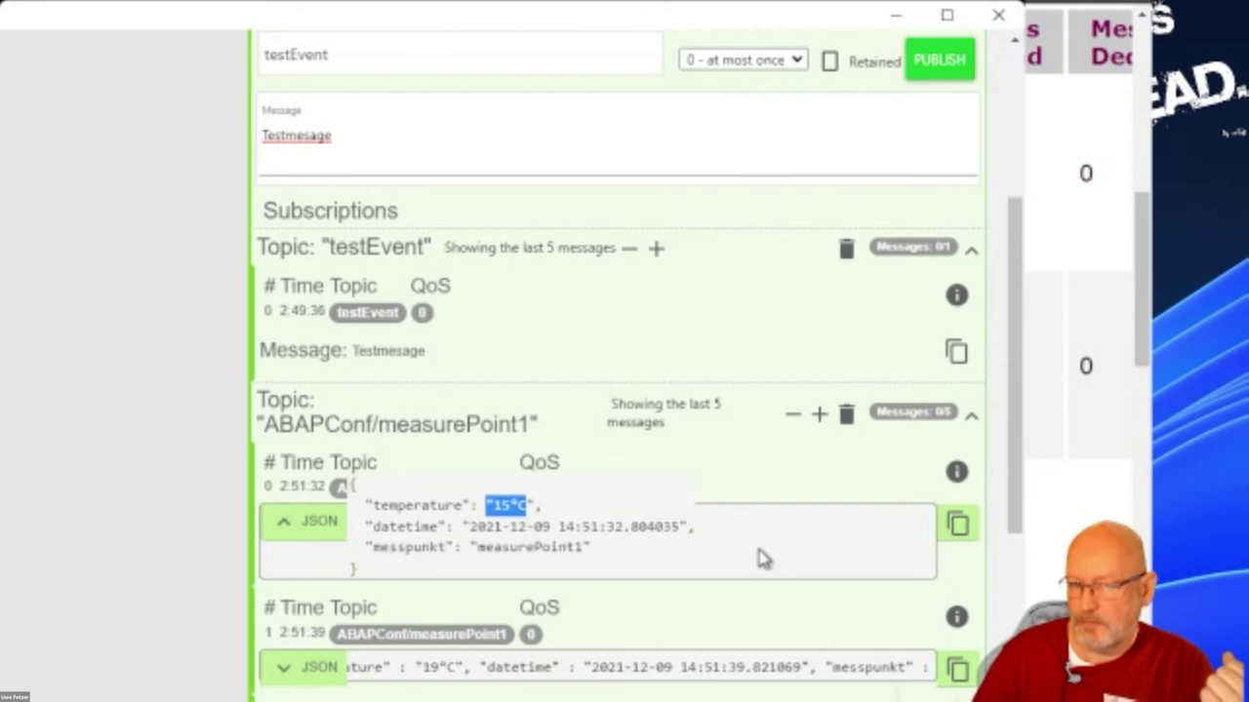
scroll(766, 561, "down", 3)
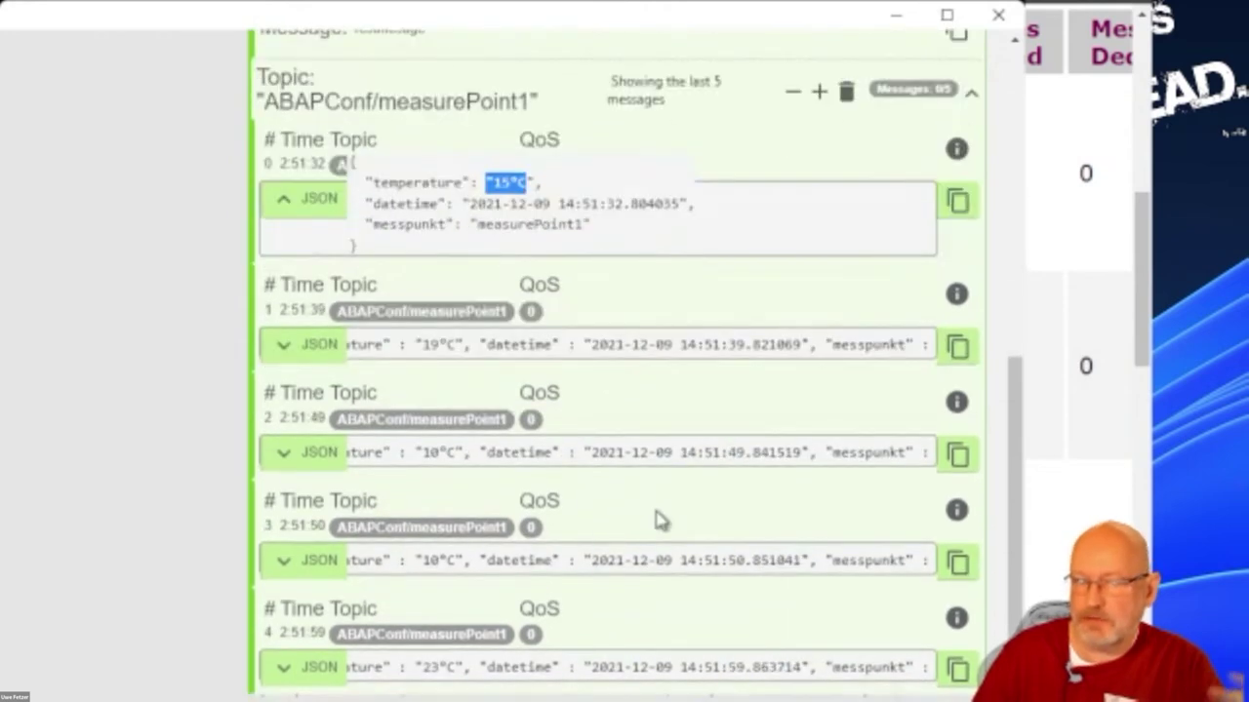
scroll(659, 520, "up", 2)
scroll(658, 520, "down", 2)
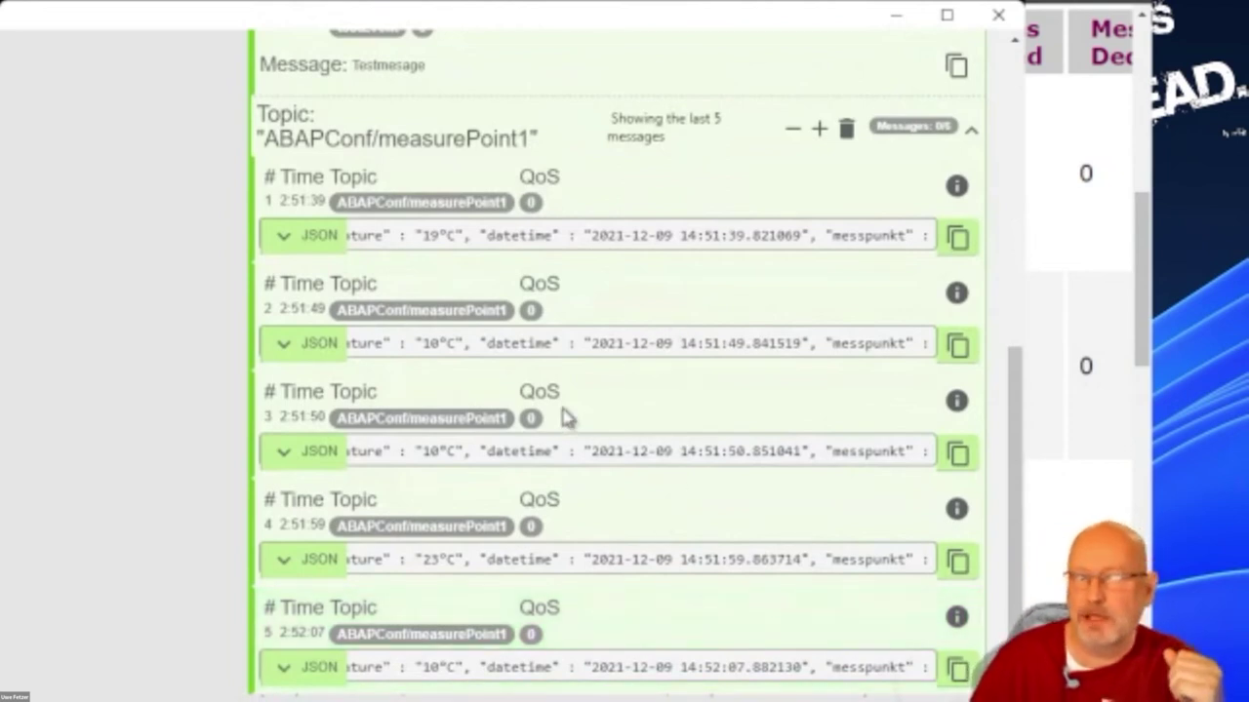
Step: Remove the existing subscriptions to testEvent and ABAPConf/measurePoint1
scroll(574, 415, "up", 10)
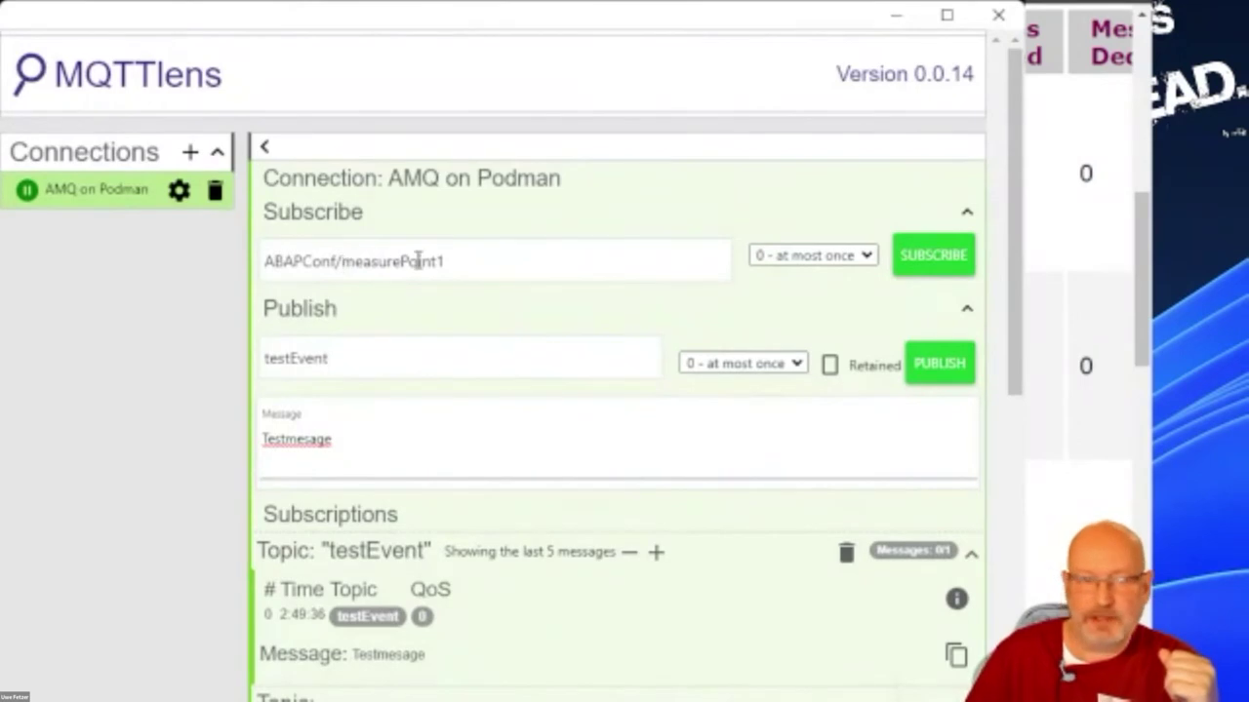
left_click(462, 263)
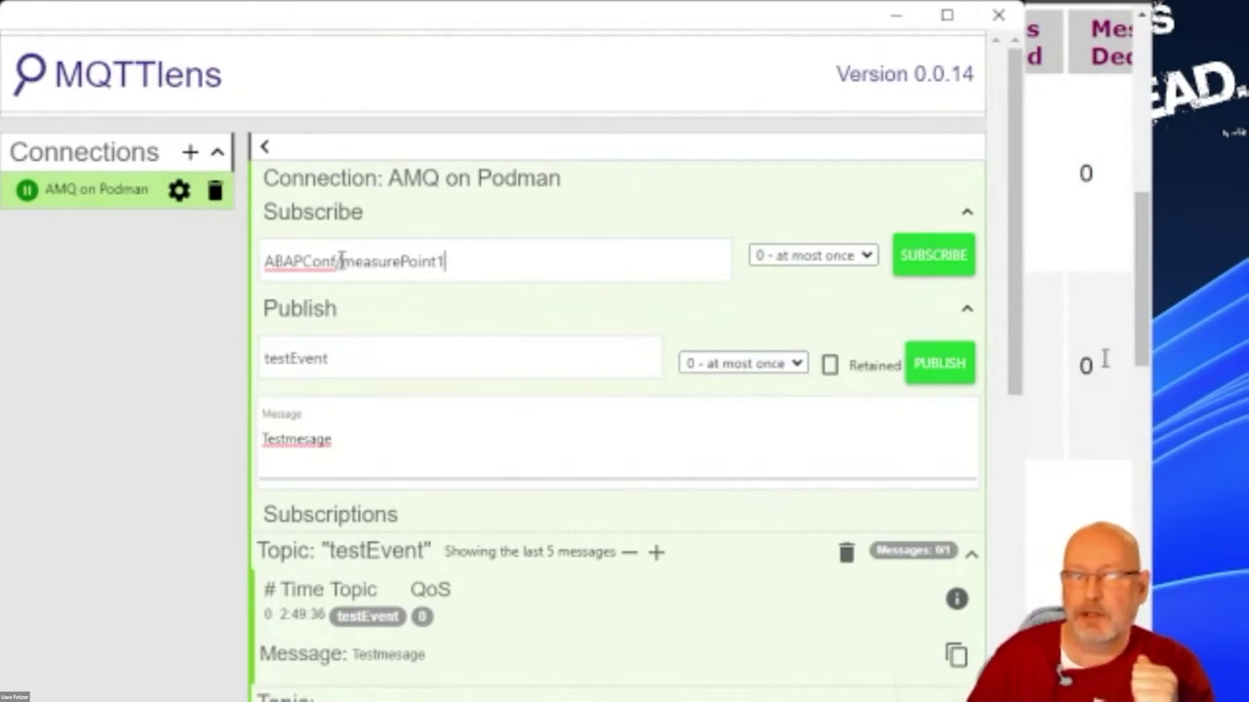
left_click_drag(340, 261, 447, 264)
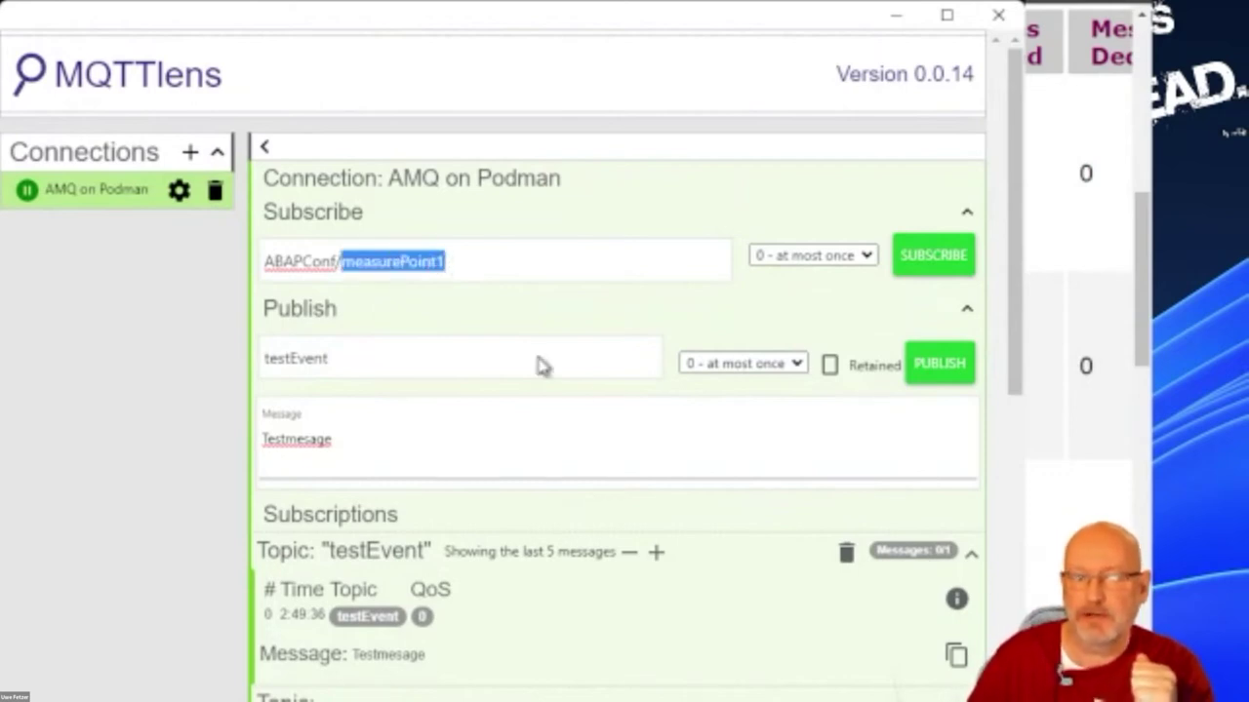
left_click(845, 554)
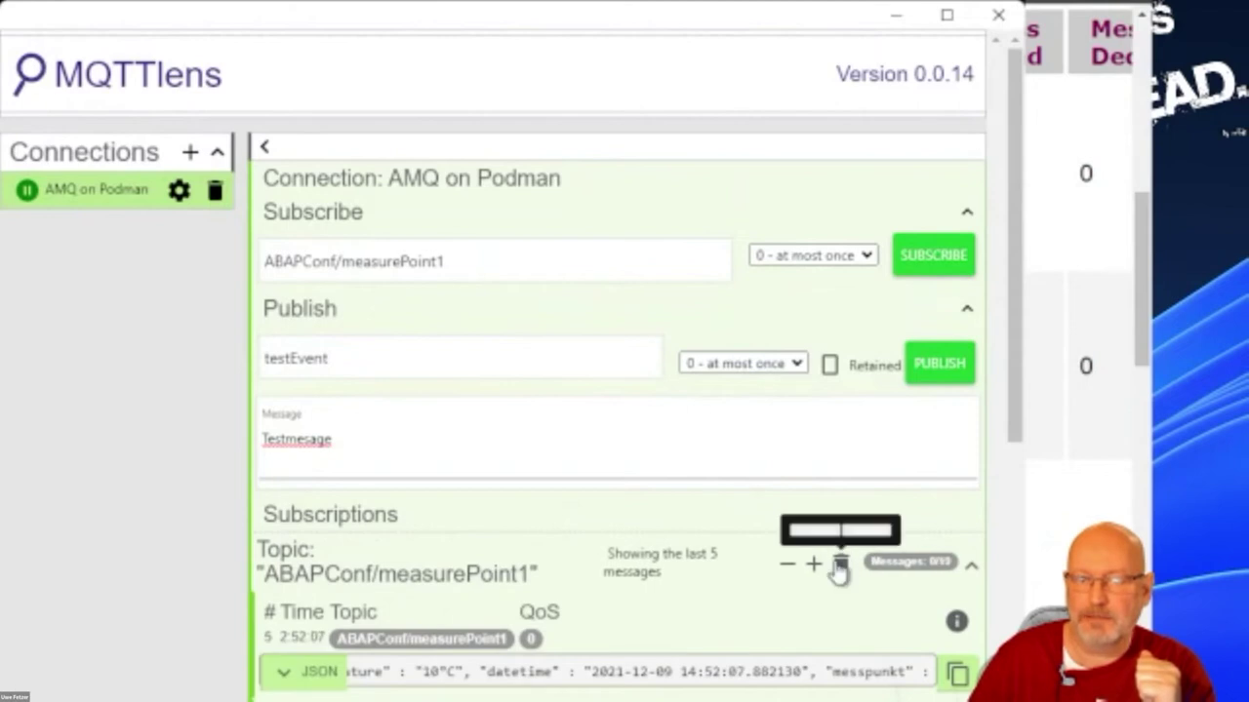
left_click(858, 542)
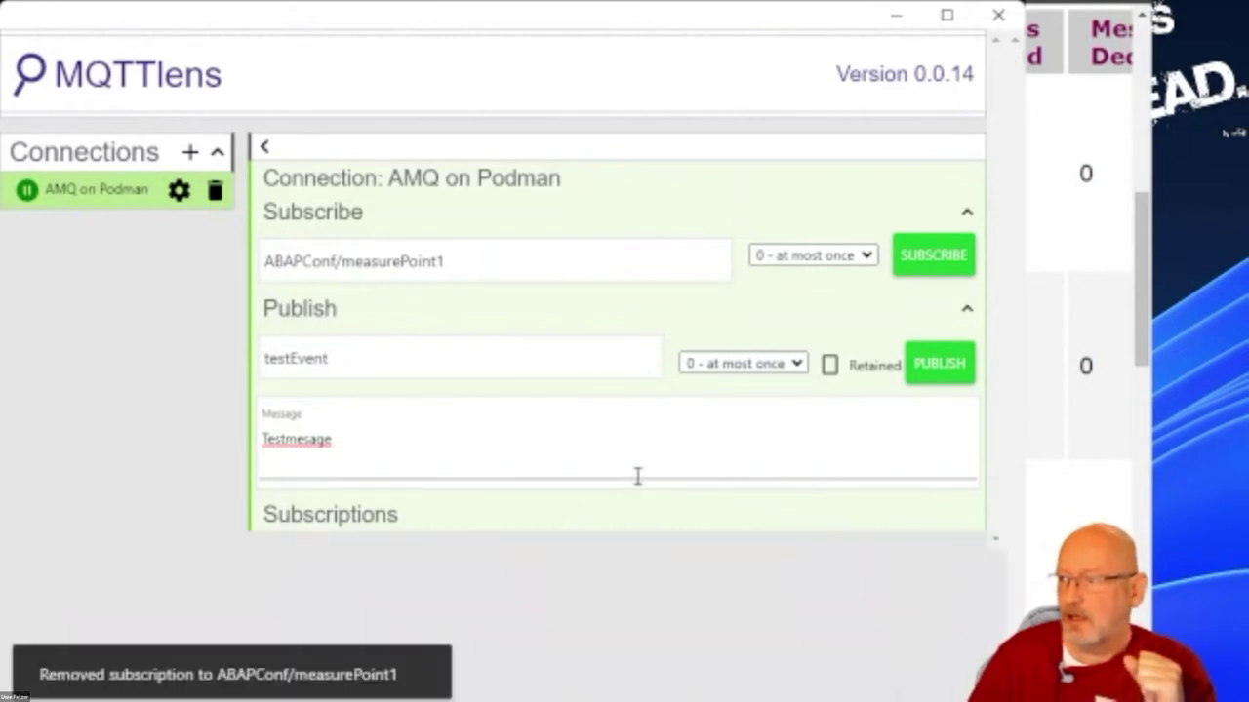
Step: Replace measurePoint1 in the Subscribe topic with the wildcard + and subscribe to ABAPConf/+
left_click_drag(342, 262, 469, 259)
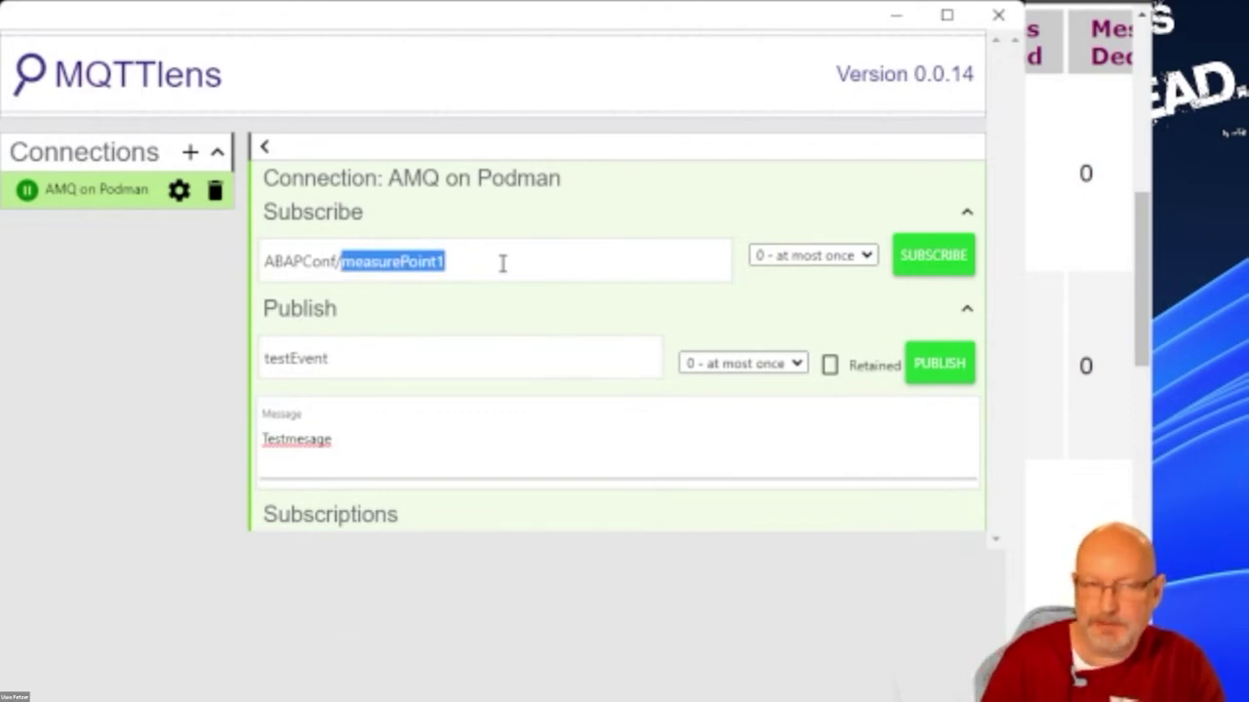
type("+")
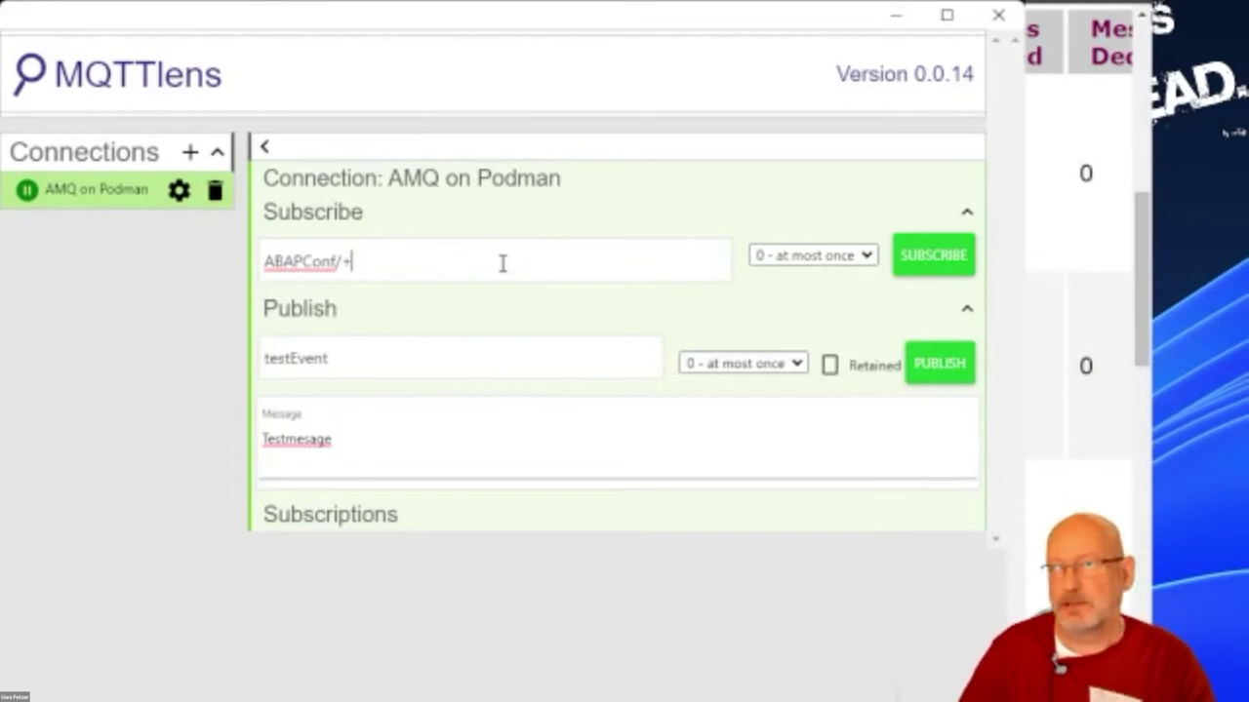
left_click(939, 264)
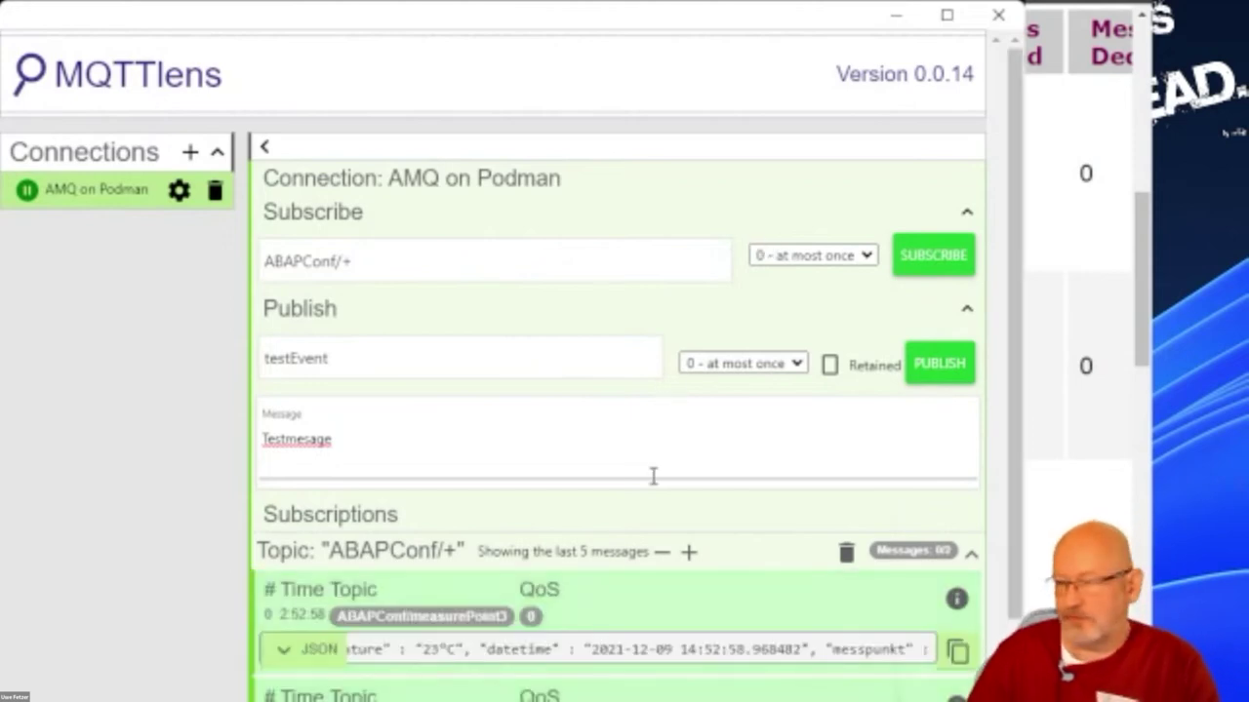
Step: Inspect the JSON content of the messages received for ABAPConf/+ and remove that subscription
scroll(647, 546, "down", 3)
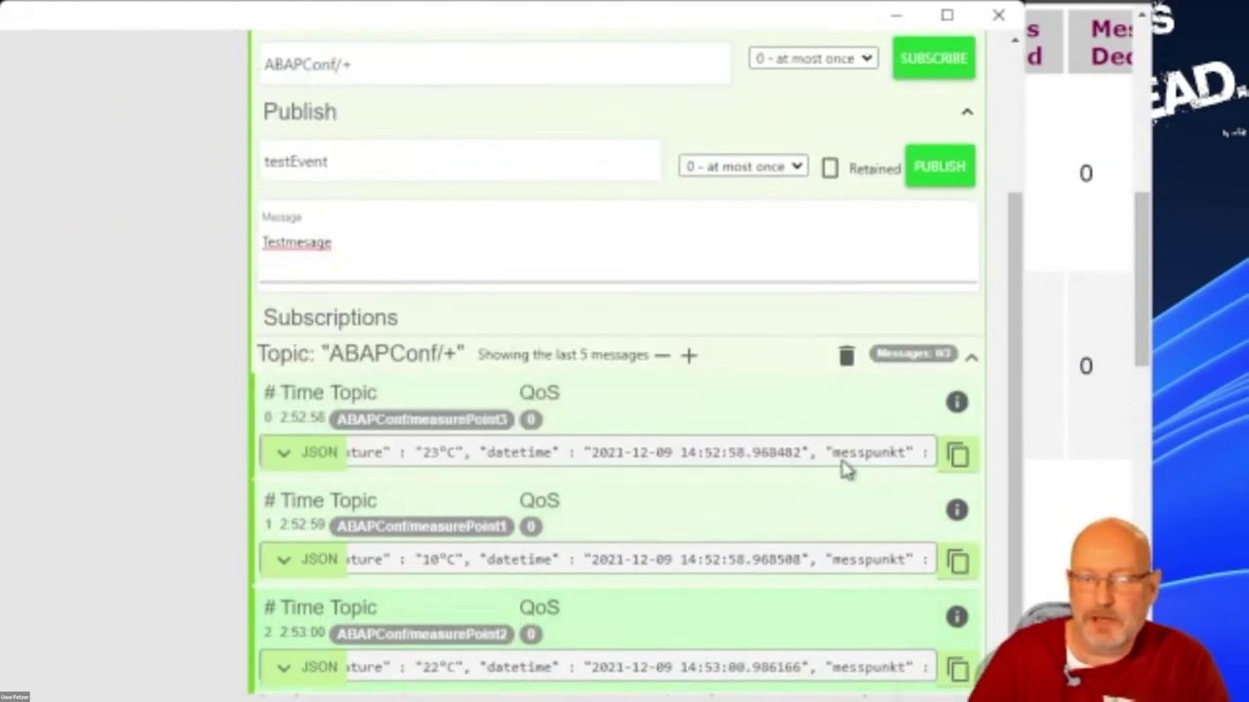
left_click(298, 464)
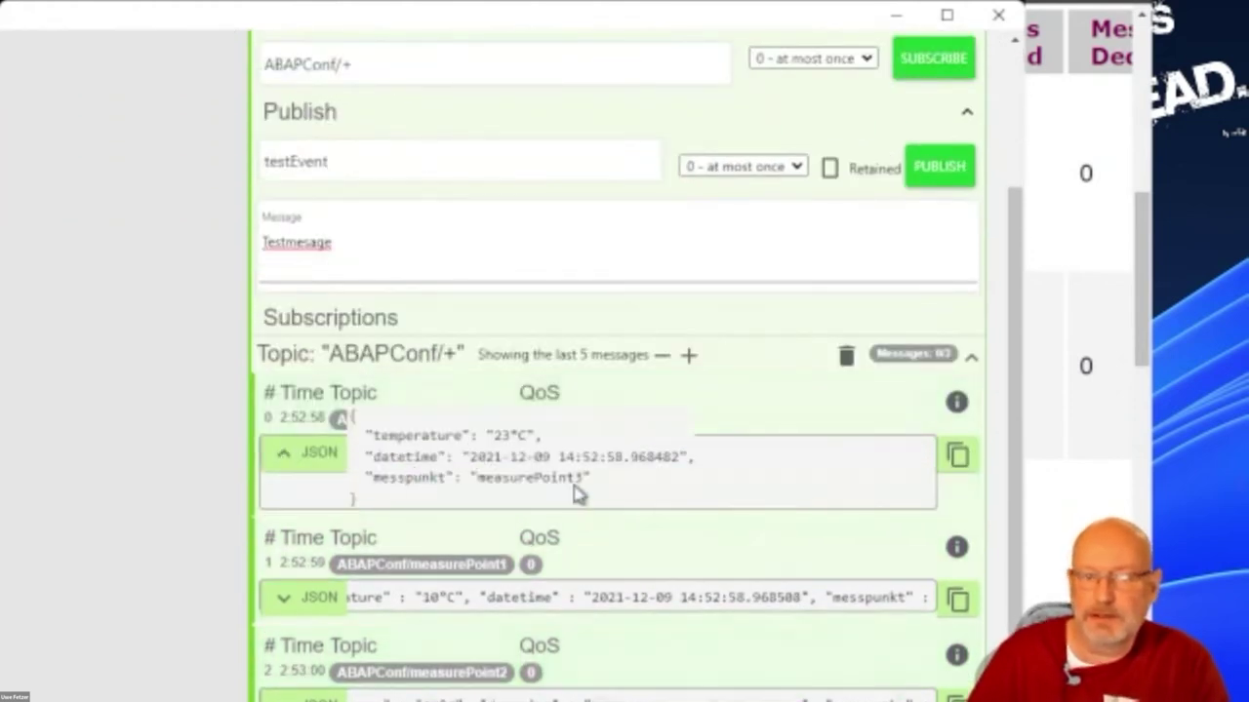
left_click(305, 457)
left_click(314, 564)
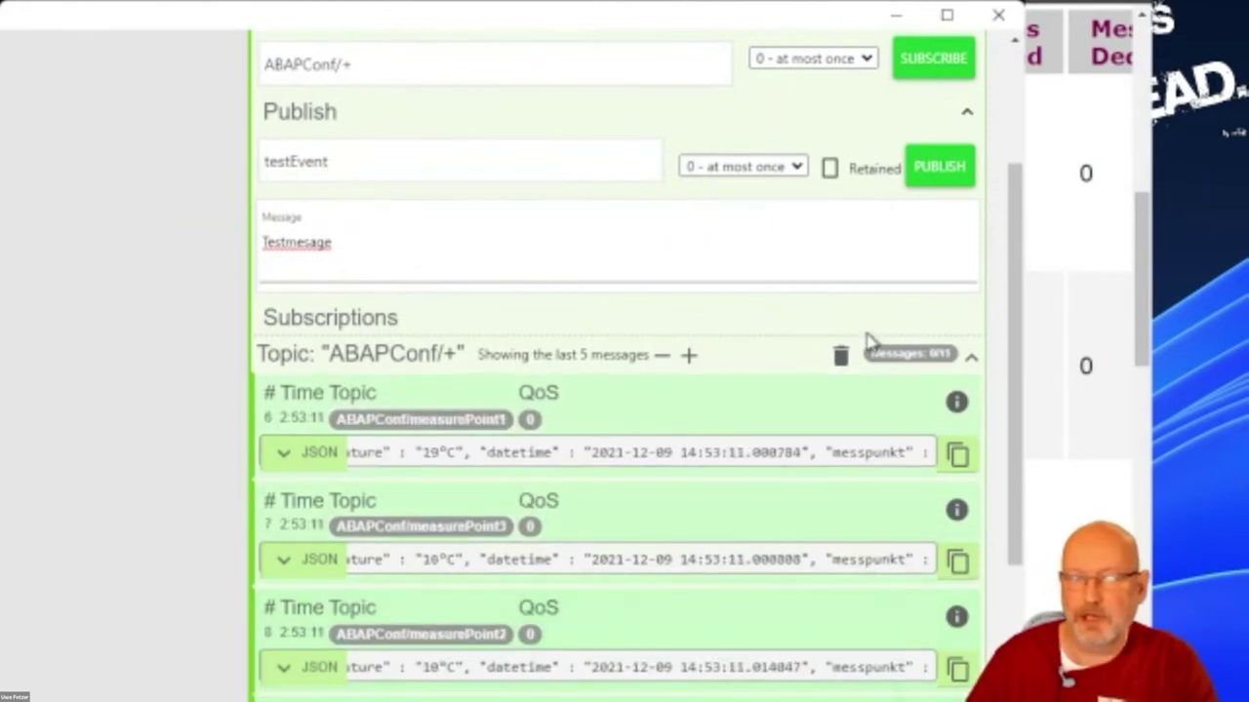
left_click(840, 355)
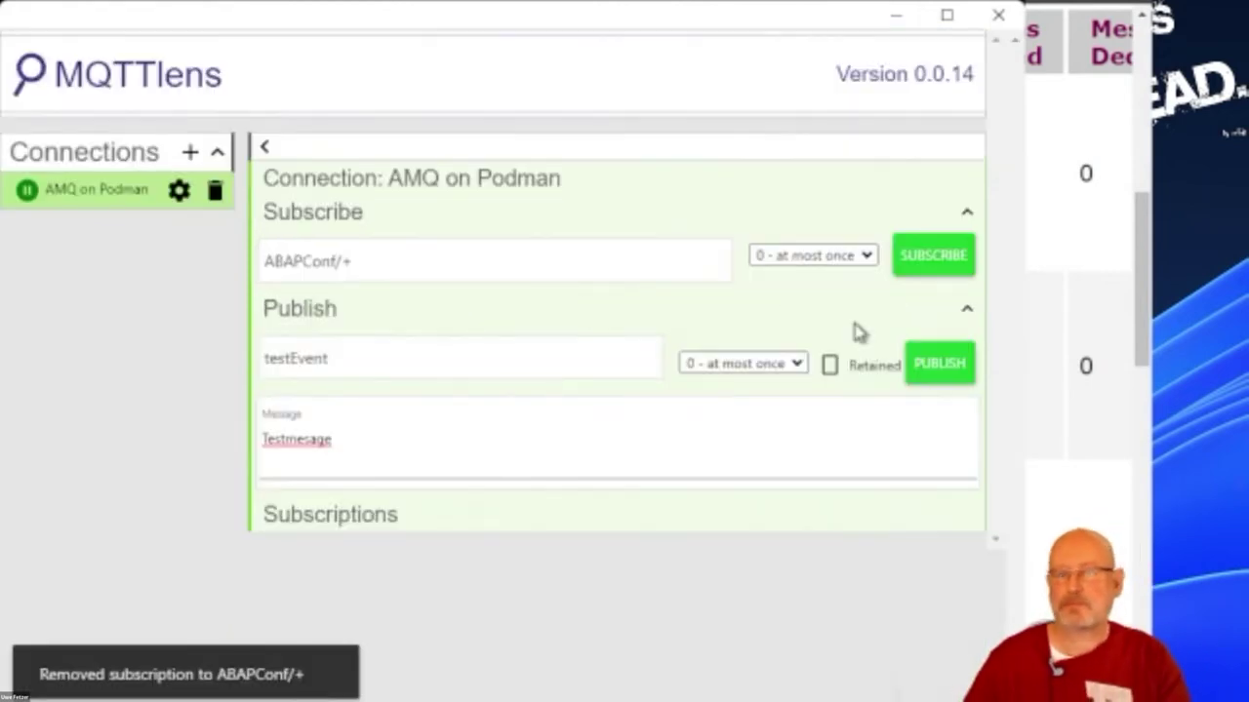